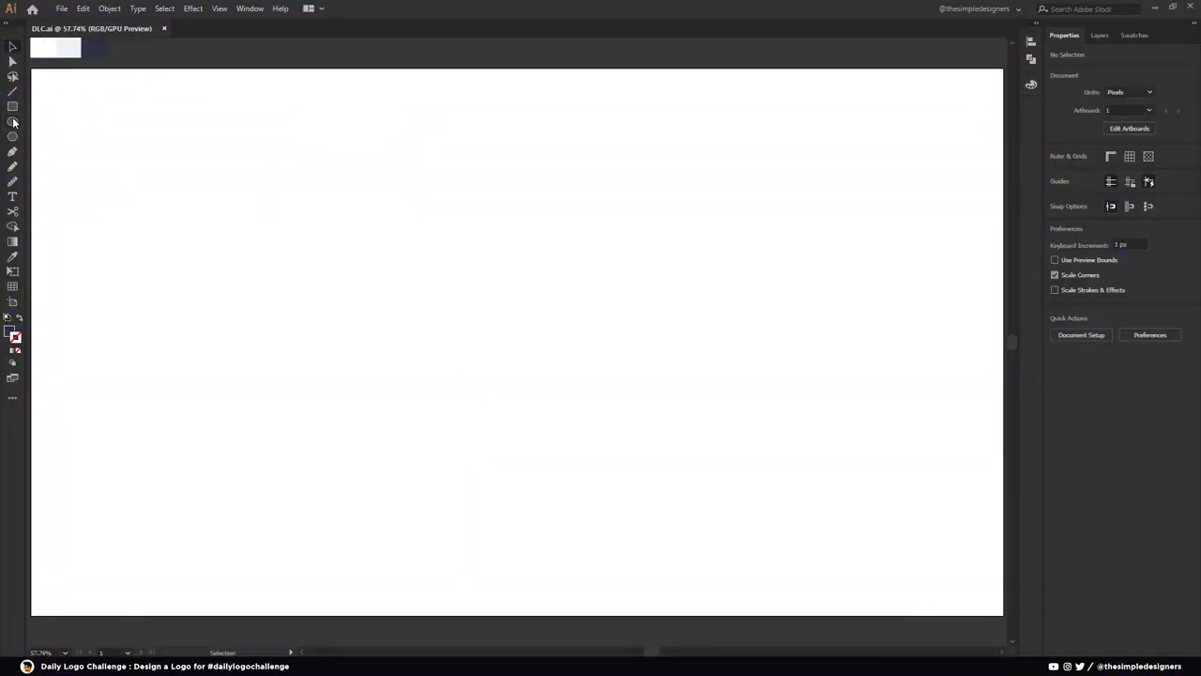
Create a 300 × 300 px circle and move it up toward the artboard centre
{"action": "left_click", "coordinate": [13, 122]}
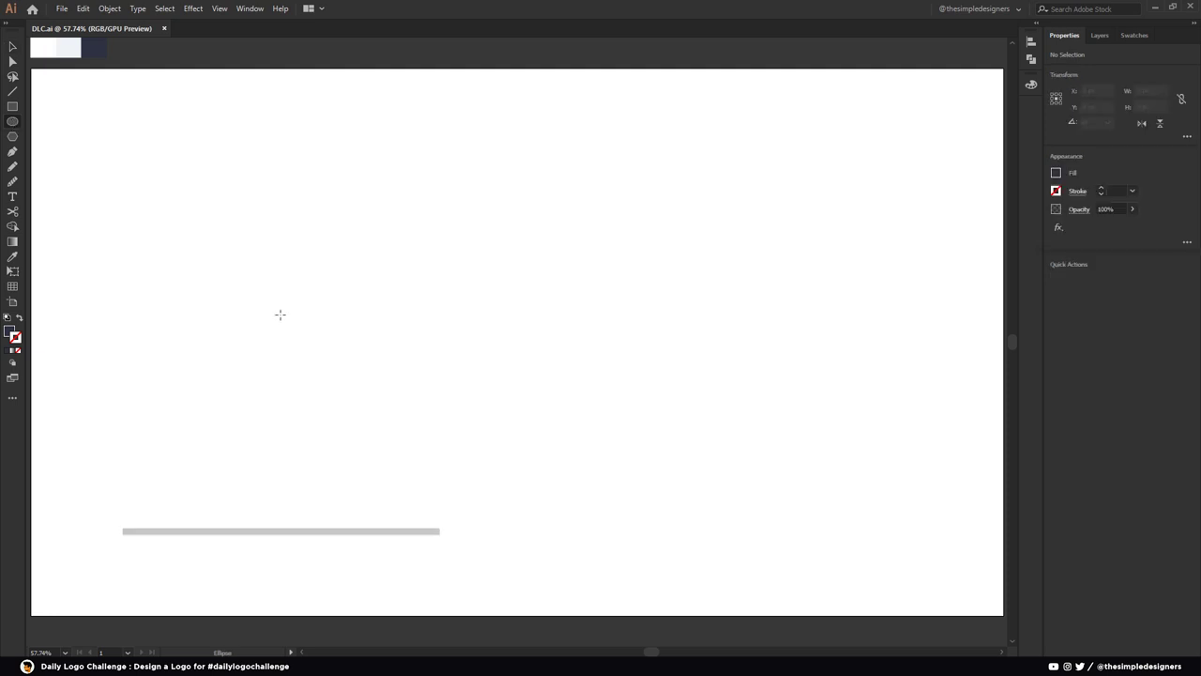
{"action": "left_click", "coordinate": [425, 332]}
{"action": "type", "text": "00"}
{"action": "key", "text": "Tab"}
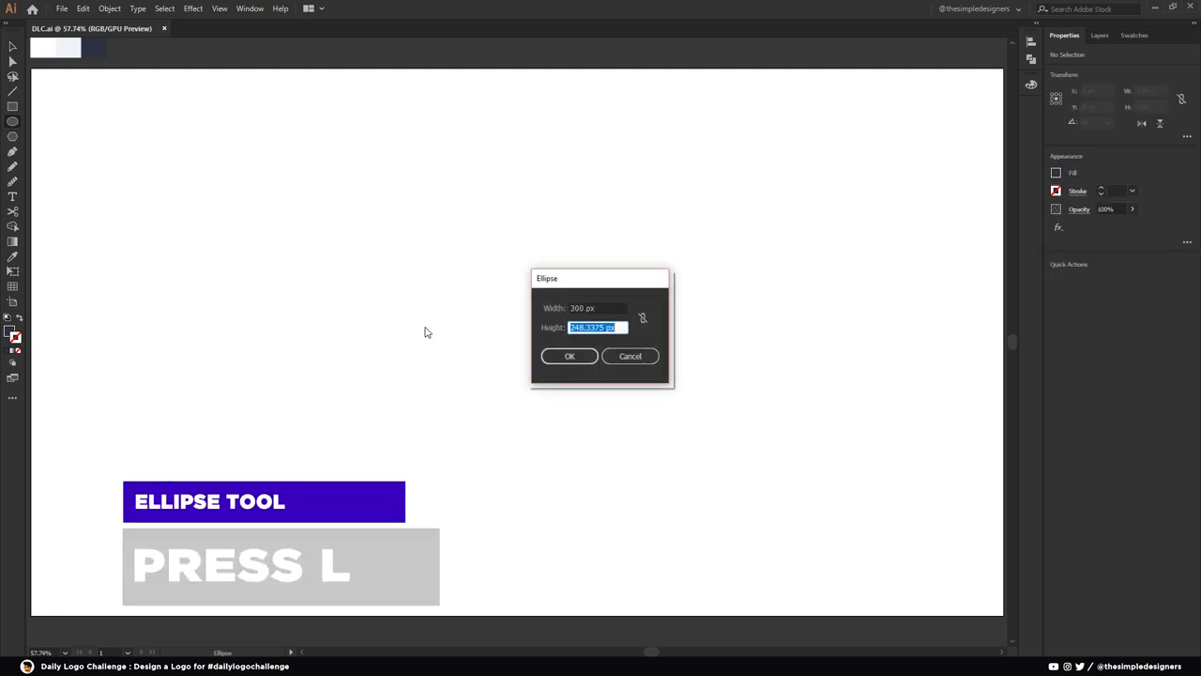
{"action": "type", "text": "300"}
{"action": "left_click", "coordinate": [561, 357]}
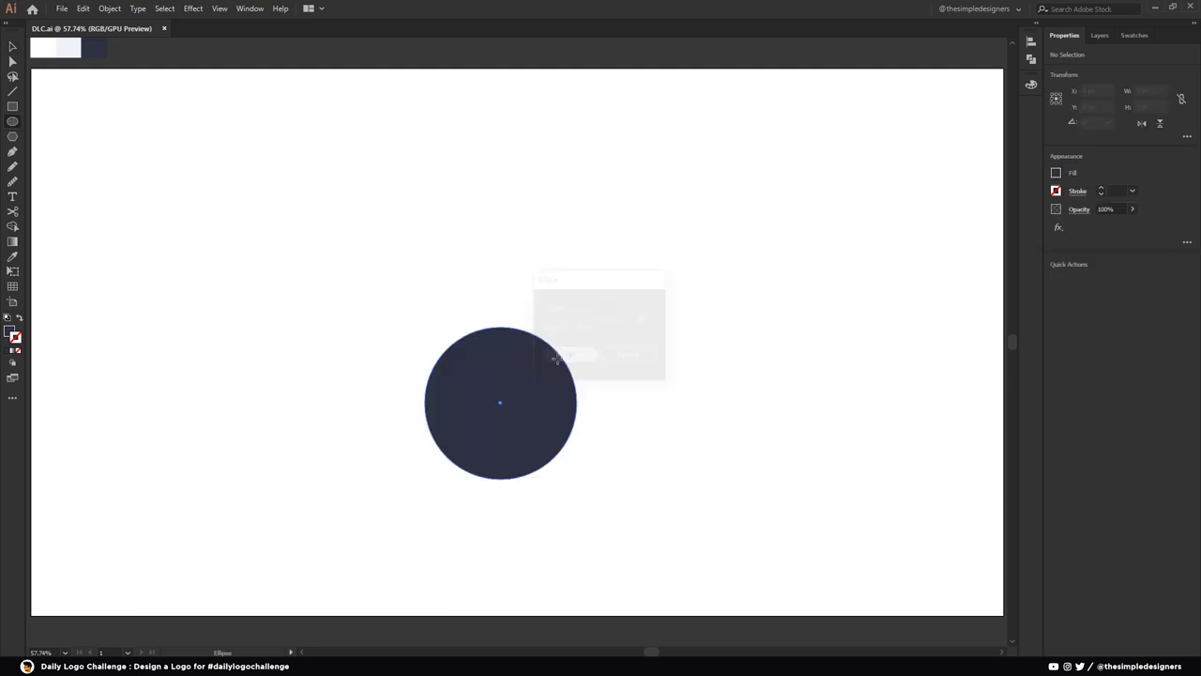
{"action": "left_click_drag", "start_coordinate": [526, 419], "coordinate": [521, 364]}
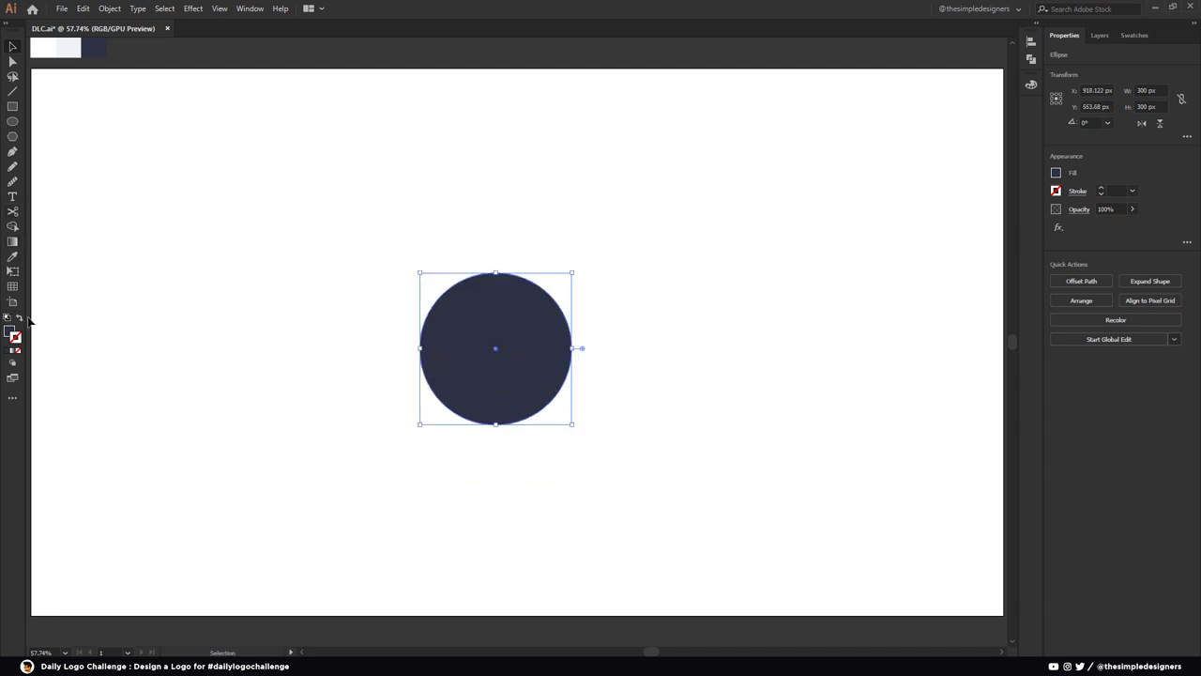
Turn the circle into a navy outline with no fill and a thicker stroke
{"action": "left_click", "coordinate": [20, 318]}
{"action": "left_click", "coordinate": [1102, 191]}
{"action": "left_click", "coordinate": [1102, 190]}
{"action": "left_click", "coordinate": [727, 270]}
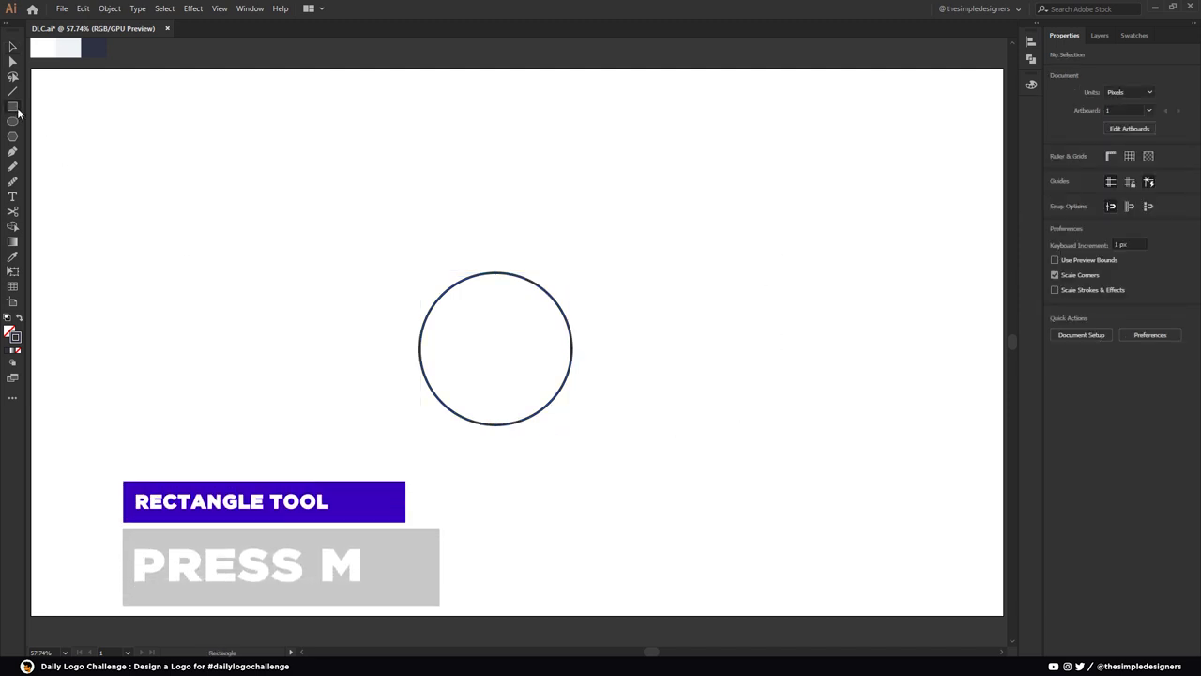
Draw a 100 × 400 px rectangle and place it over the circle's right edge as the d stem
{"action": "key", "text": "m"}
{"action": "left_click", "coordinate": [435, 247]}
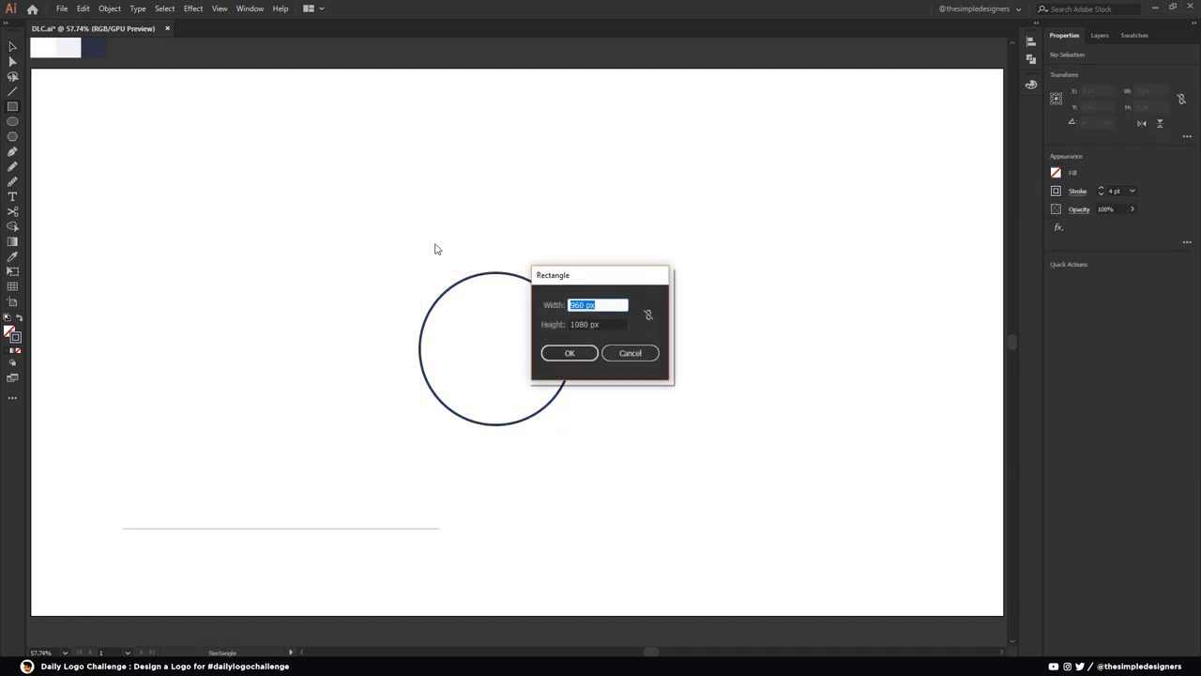
{"action": "type", "text": "00"}
{"action": "key", "text": "Tab"}
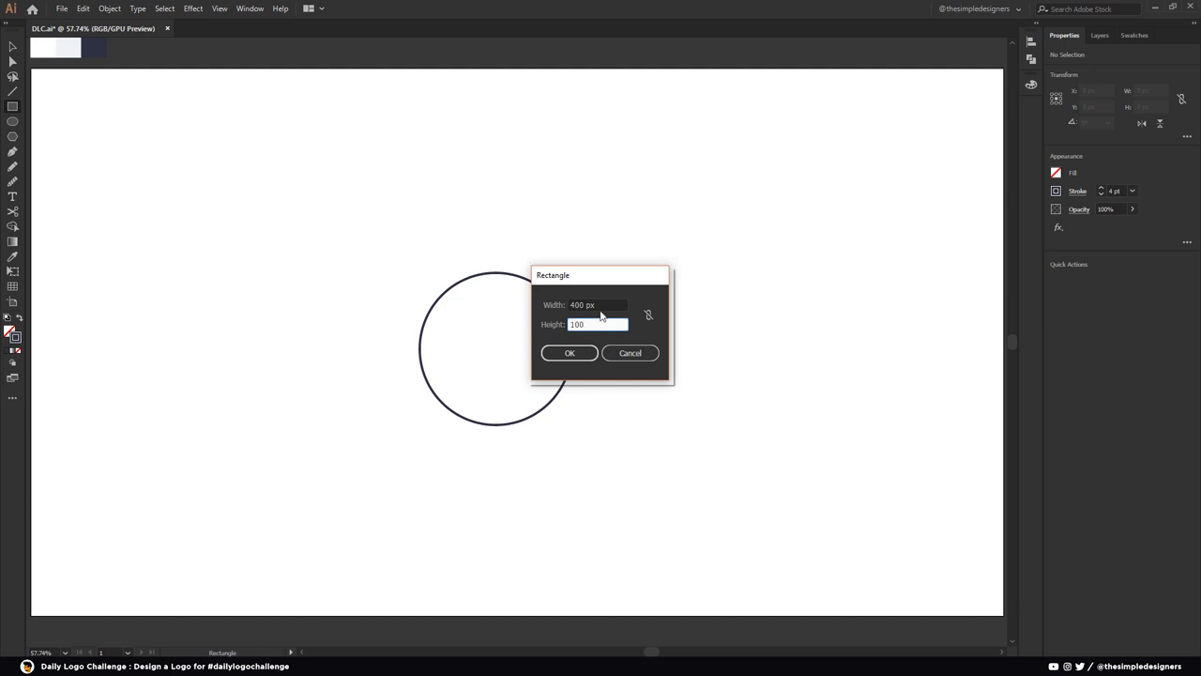
{"action": "left_click", "coordinate": [613, 303]}
{"action": "type", "text": "100"}
{"action": "key", "text": "Tab"}
{"action": "key", "text": "Return"}
{"action": "left_click_drag", "start_coordinate": [475, 359], "coordinate": [547, 328]}
{"action": "left_click", "coordinate": [613, 324]}
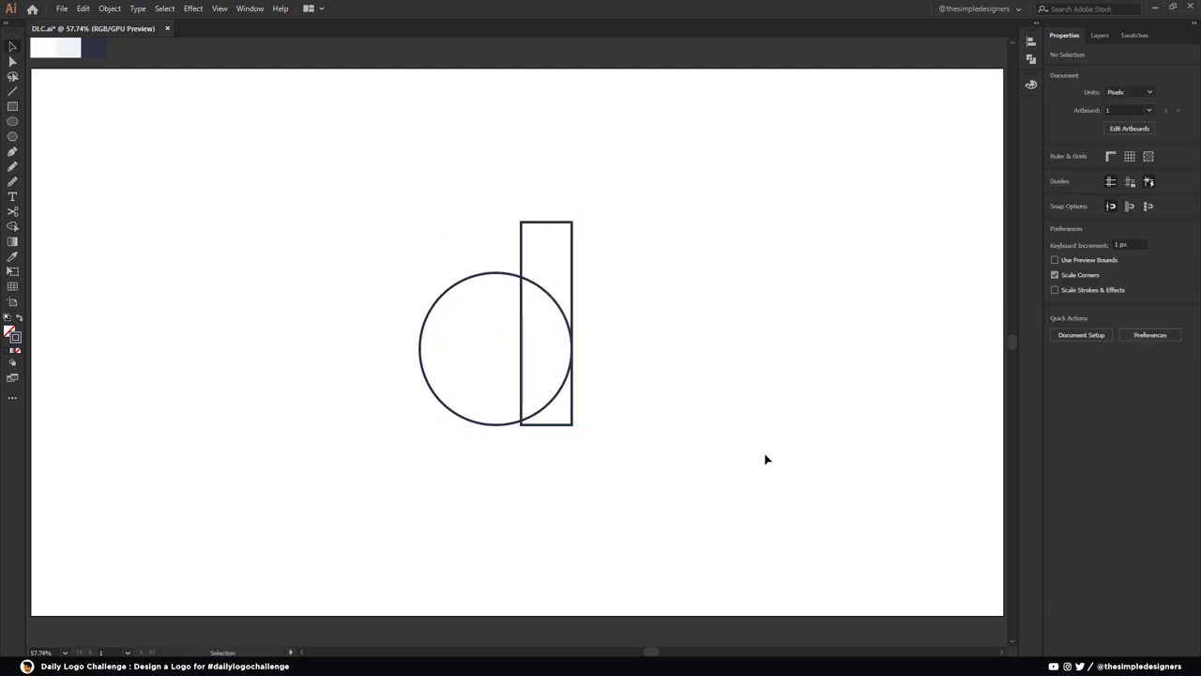
Copy the tall bar to the left, shorten it to circle height and narrow it to 50 px
{"action": "left_click", "coordinate": [526, 335]}
{"action": "left_click_drag", "start_coordinate": [547, 325], "coordinate": [523, 324]}
{"action": "left_click_drag", "start_coordinate": [520, 221], "coordinate": [540, 272]}
{"action": "left_click", "coordinate": [731, 380]}
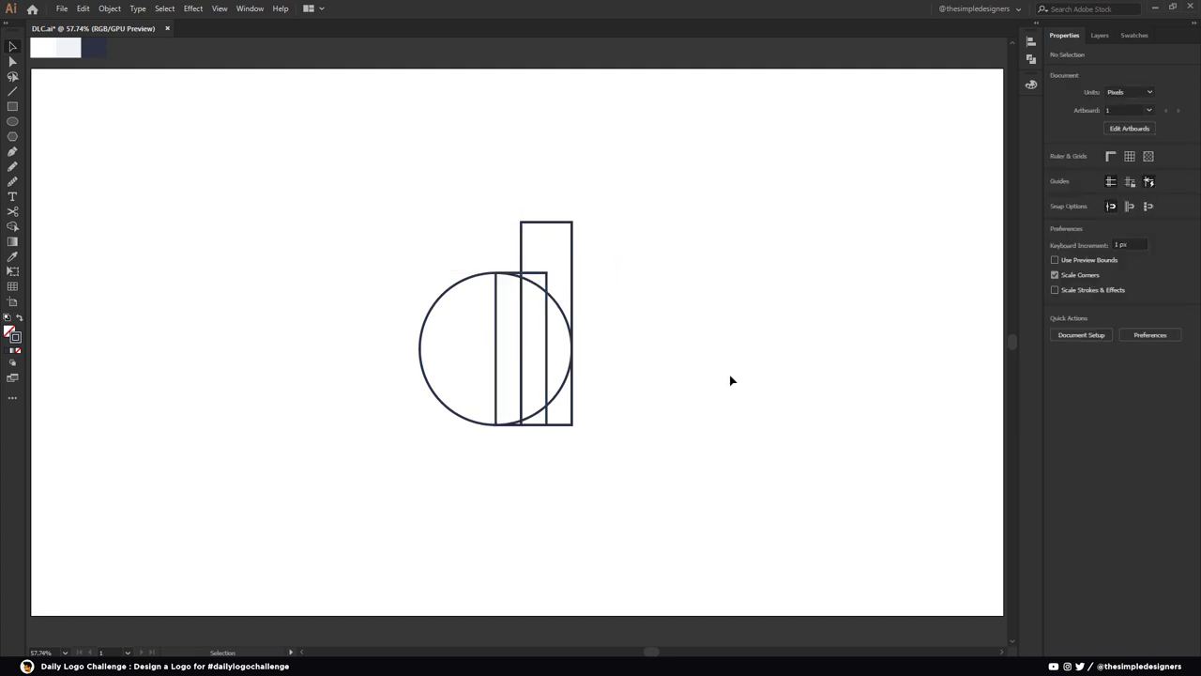
{"action": "left_click", "coordinate": [548, 347]}
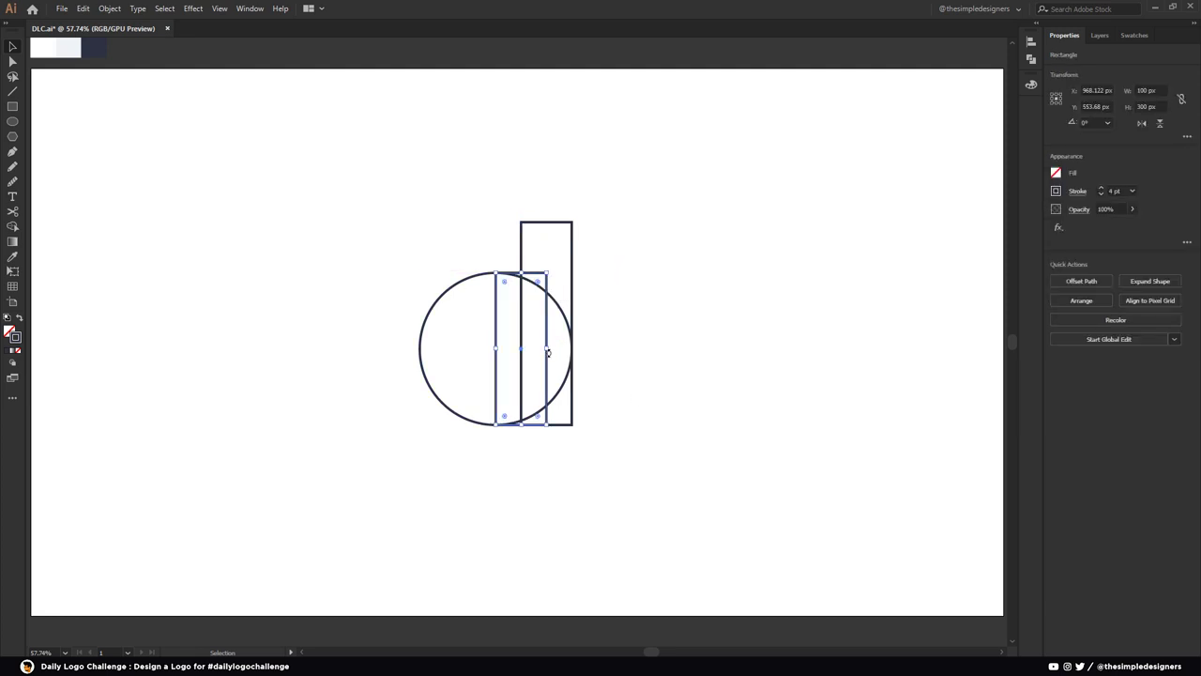
{"action": "mouse_move", "coordinate": [548, 350]}
{"action": "left_mouse_down"}
{"action": "mouse_move", "coordinate": [521, 350]}
{"action": "mouse_move", "coordinate": [586, 359]}
{"action": "left_mouse_up"}
{"action": "left_click", "coordinate": [635, 332]}
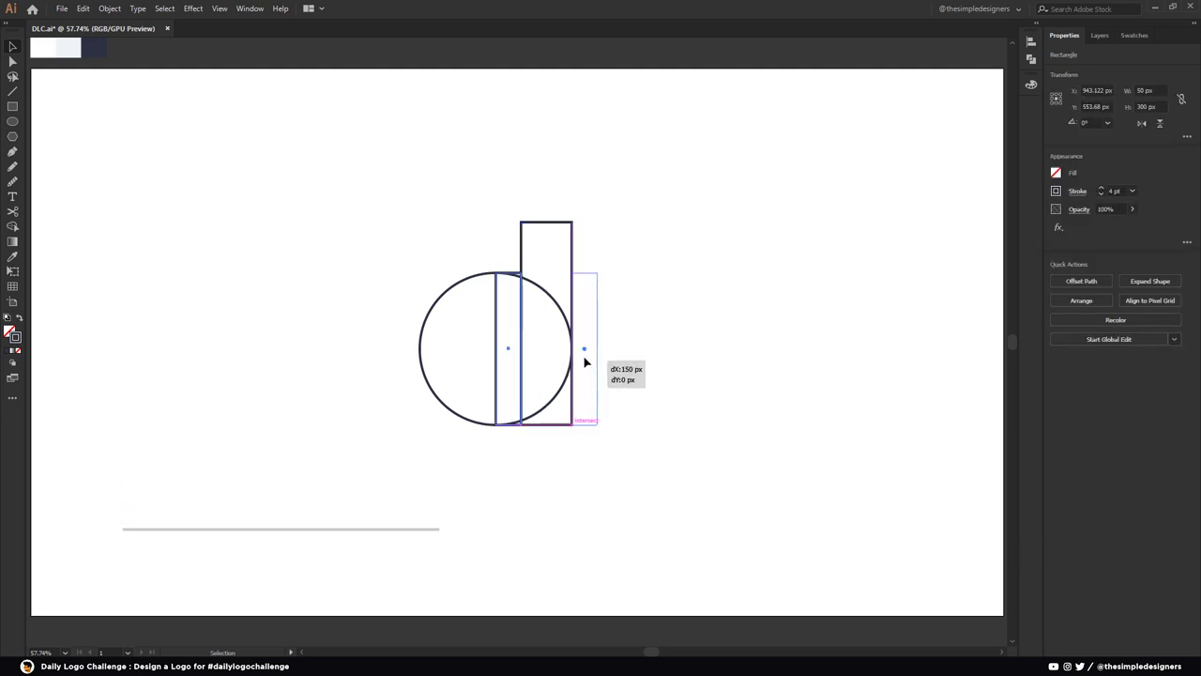
Copy the tall bar right for the l, and a short bar beside it
{"action": "left_click", "coordinate": [646, 342]}
{"action": "left_click_drag", "start_coordinate": [575, 262], "coordinate": [651, 262]}
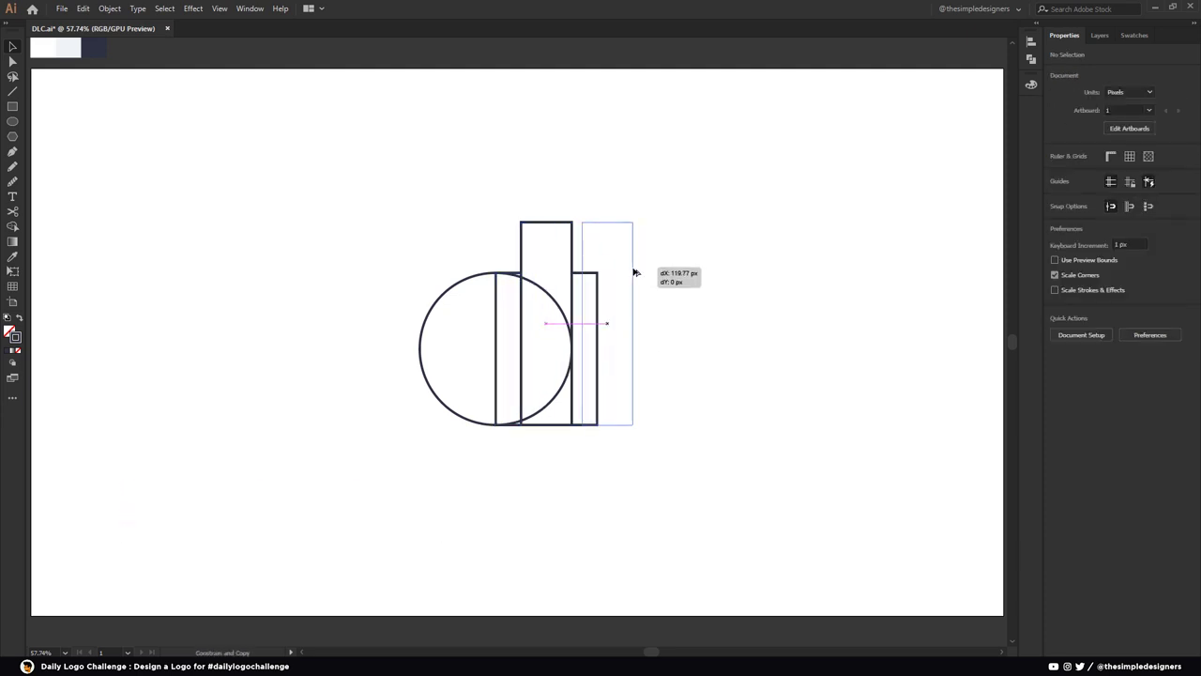
{"action": "left_click", "coordinate": [702, 282]}
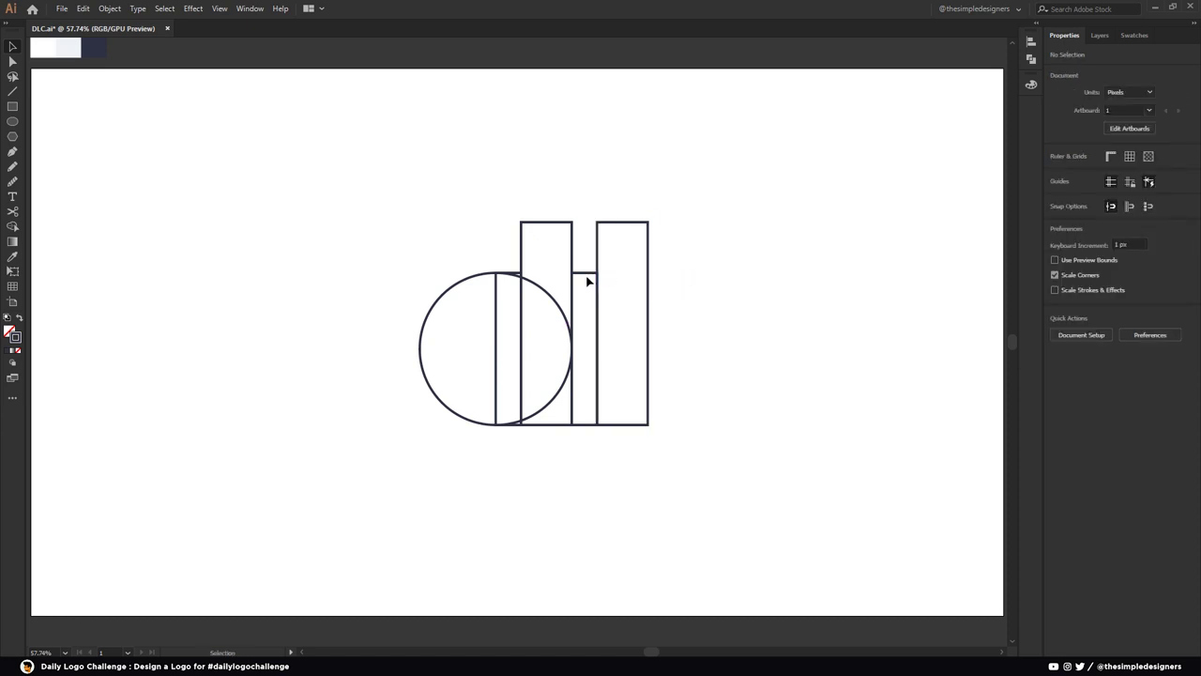
{"action": "left_click_drag", "start_coordinate": [587, 277], "coordinate": [663, 278]}
{"action": "left_click", "coordinate": [726, 291]}
{"action": "left_click", "coordinate": [496, 287]}
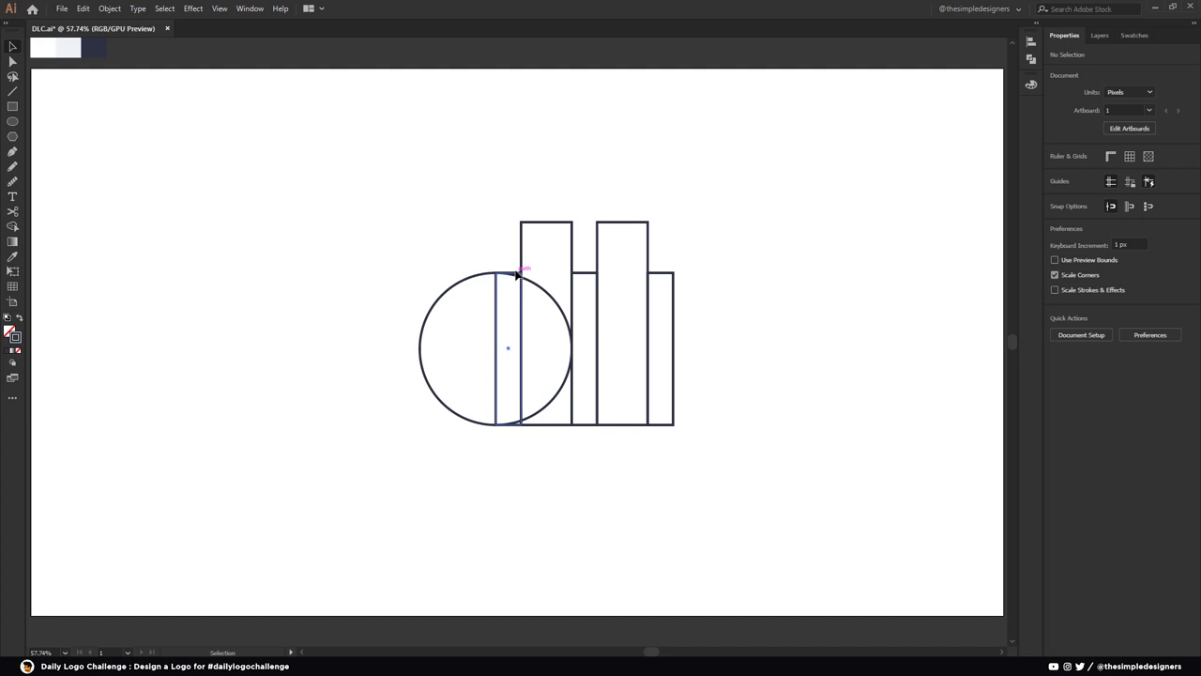
Copy the circle and its inner bar to the right of the l for the c
{"action": "left_click", "coordinate": [455, 289], "text": "shift"}
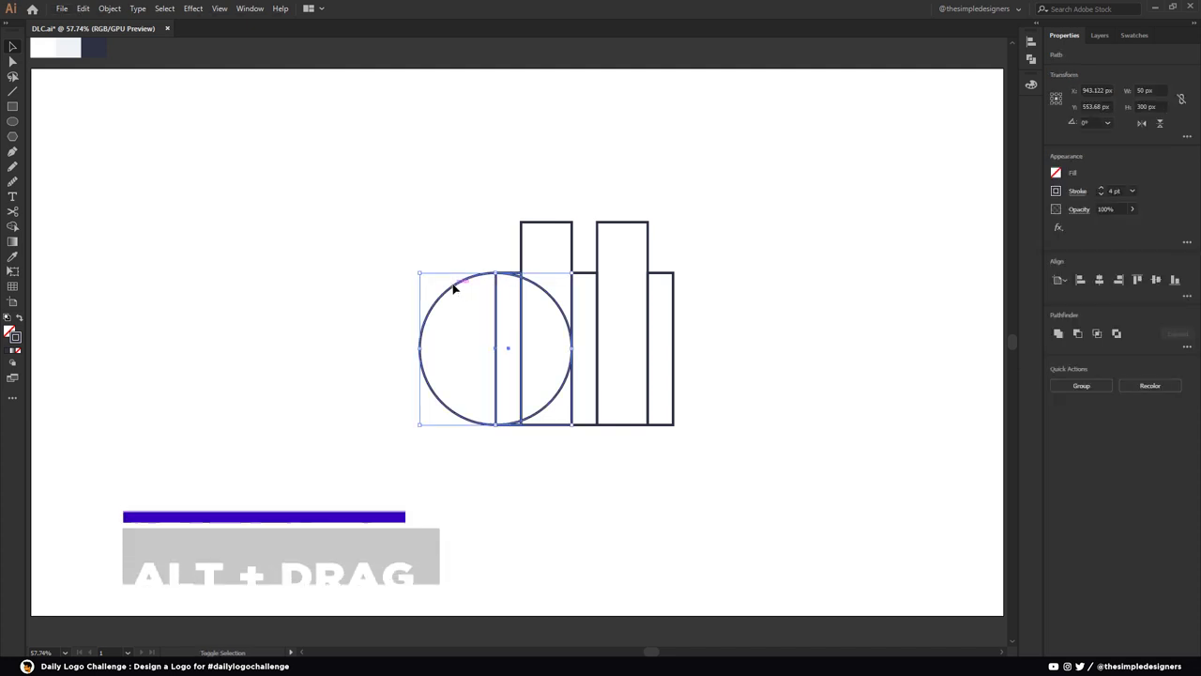
{"action": "left_click_drag", "start_coordinate": [456, 286], "coordinate": [710, 314]}
{"action": "left_click", "coordinate": [710, 432]}
Delete the two short spacer bars
{"action": "left_click", "coordinate": [659, 422]}
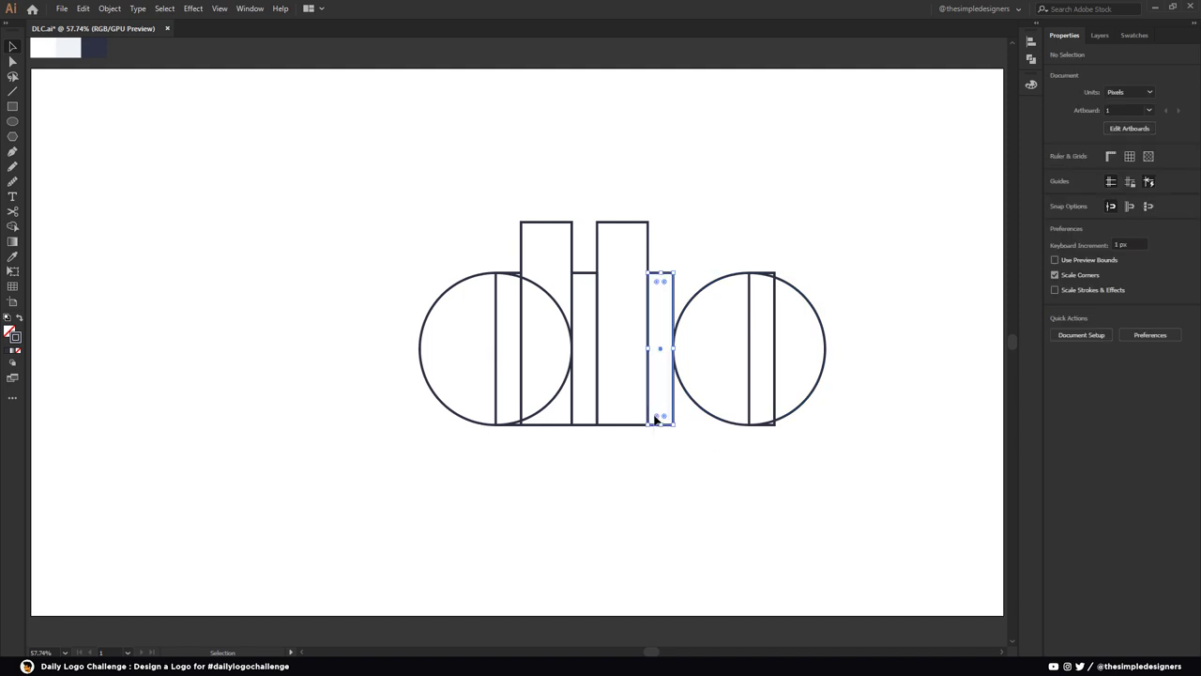
{"action": "left_click", "coordinate": [580, 423], "text": "shift"}
{"action": "key", "text": "Delete"}
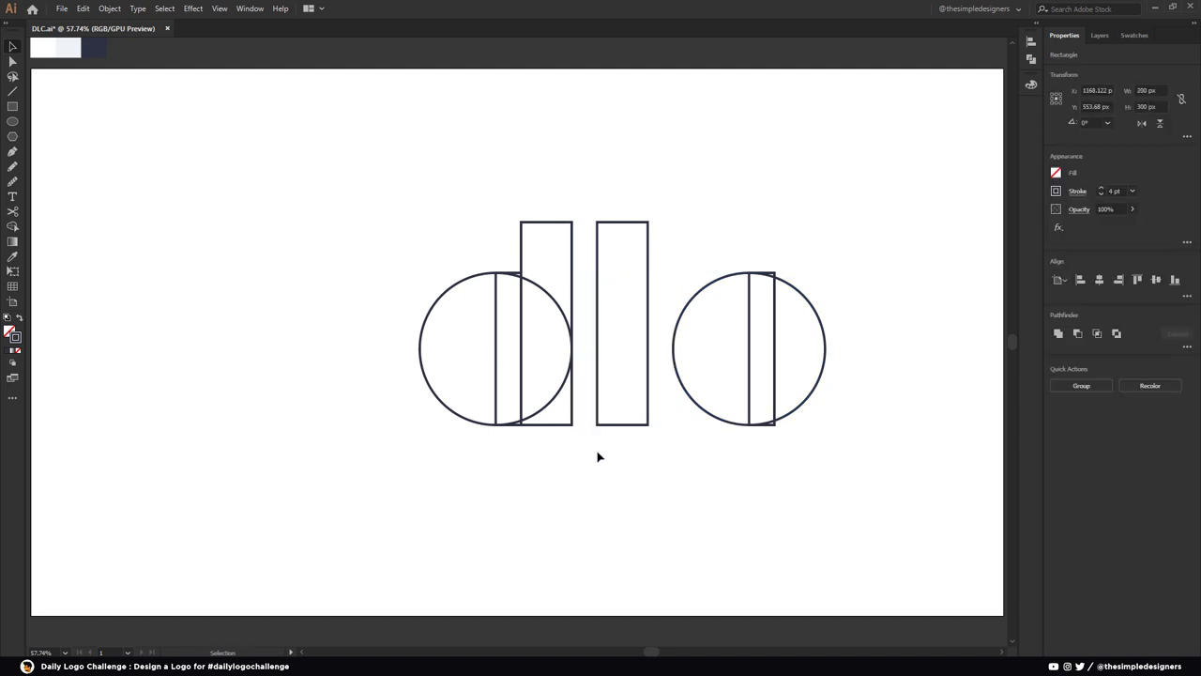
{"action": "left_click_drag", "start_coordinate": [738, 338], "coordinate": [719, 269]}
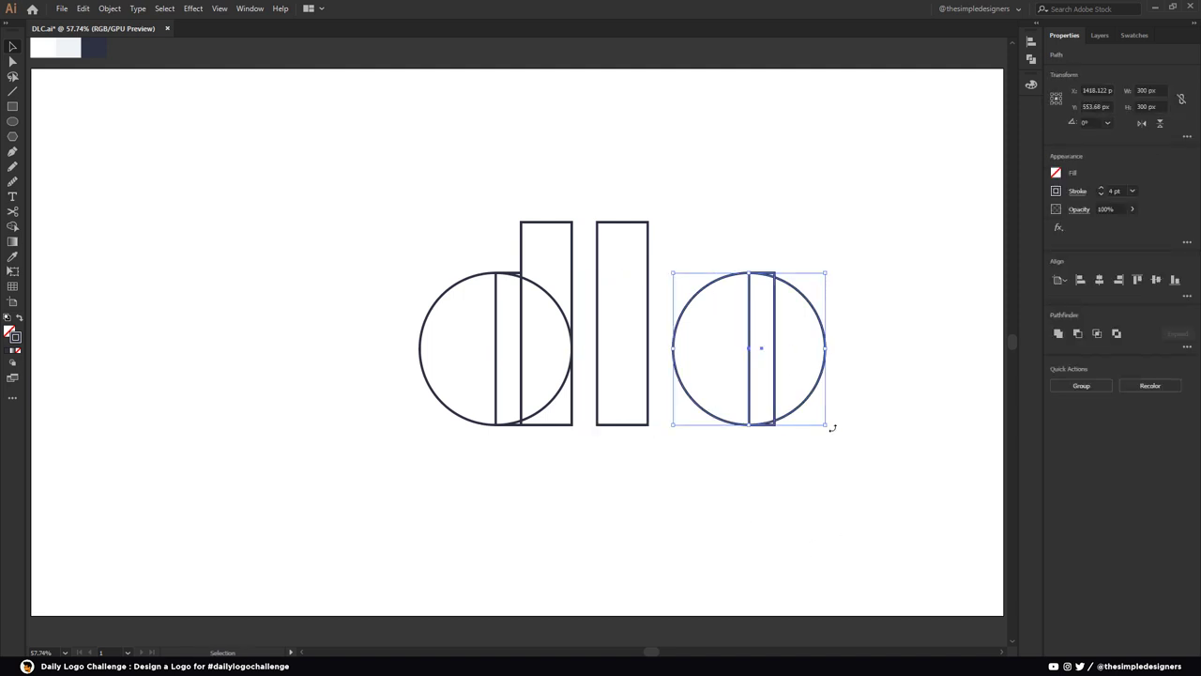
Remove the right half of the c circle and unite the half-round with its bar
{"action": "key", "text": "shift+m"}
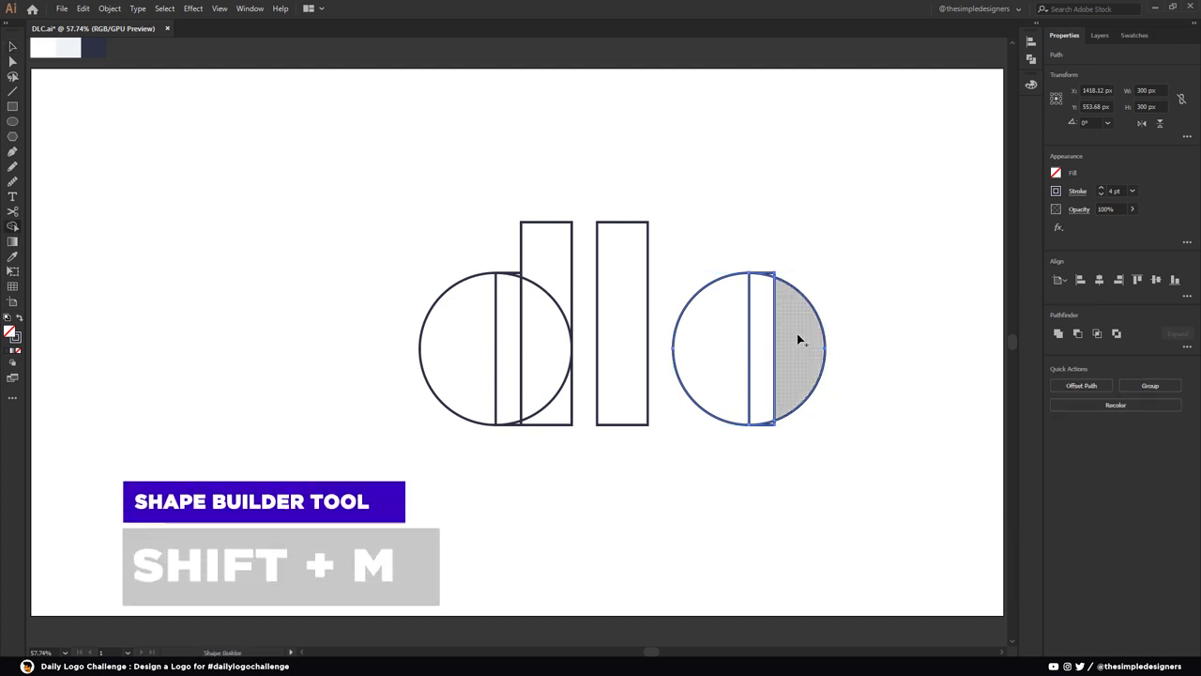
{"action": "left_click", "coordinate": [808, 342], "text": "alt"}
{"action": "key", "text": "v"}
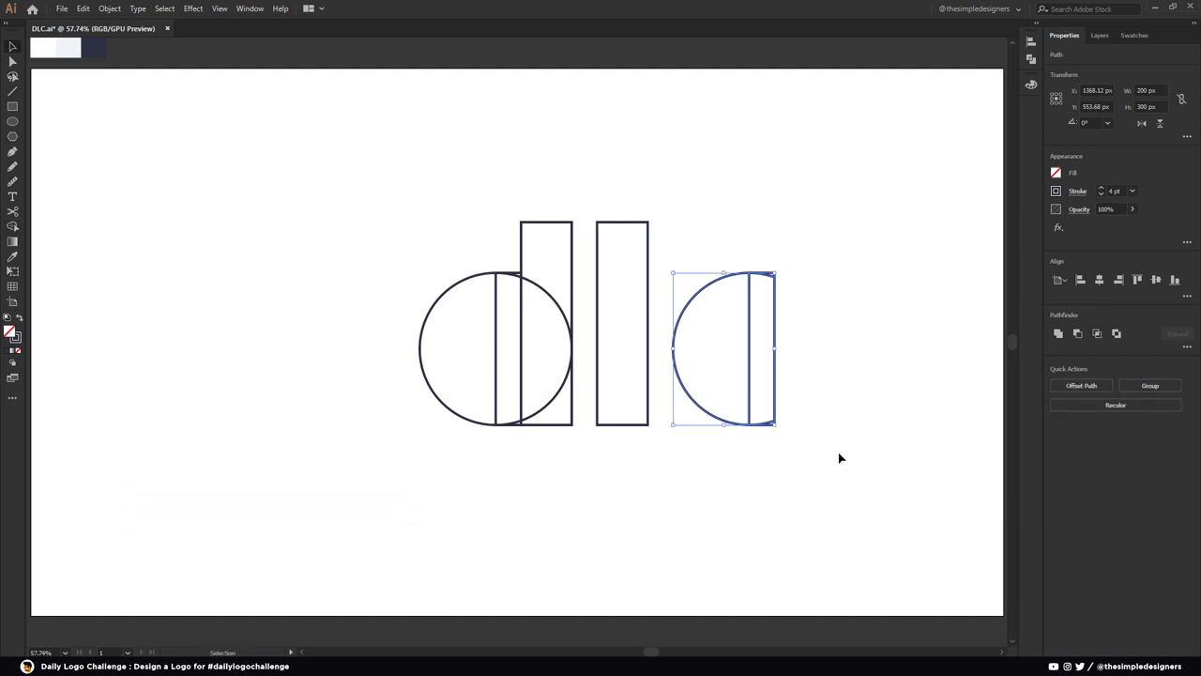
{"action": "left_click", "coordinate": [773, 367]}
{"action": "left_click", "coordinate": [1058, 335]}
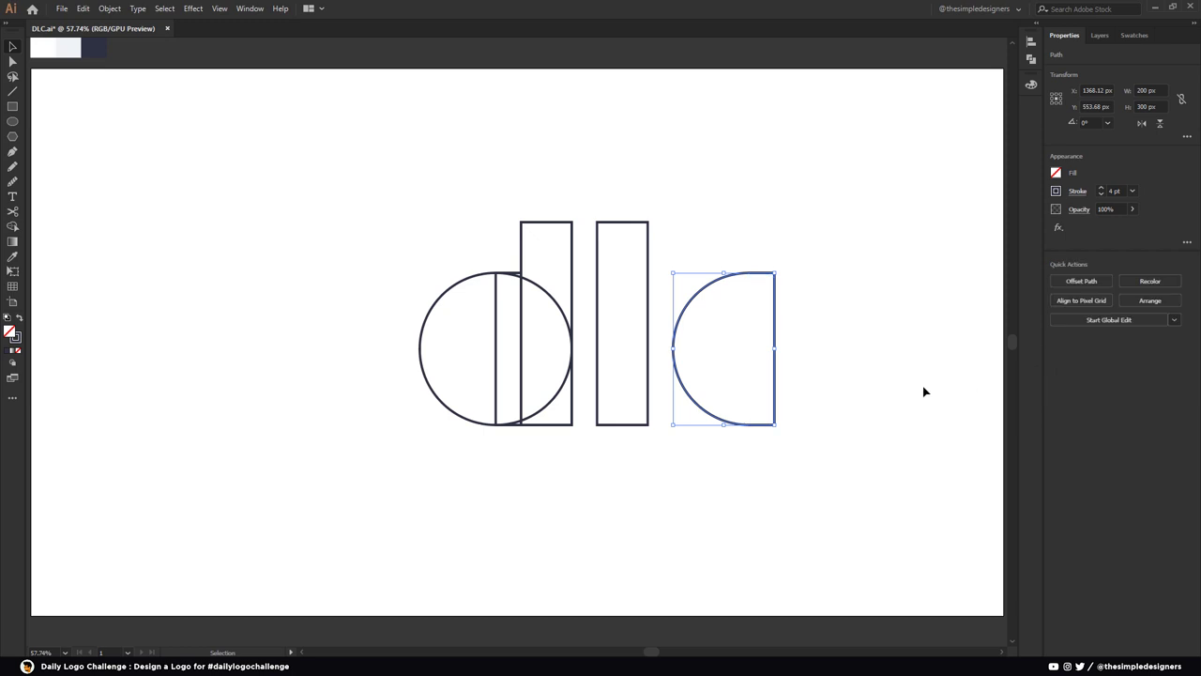
{"action": "left_click", "coordinate": [753, 477]}
Cut away the right part of the left circle to finish the d
{"action": "left_click_drag", "start_coordinate": [513, 413], "coordinate": [511, 432]}
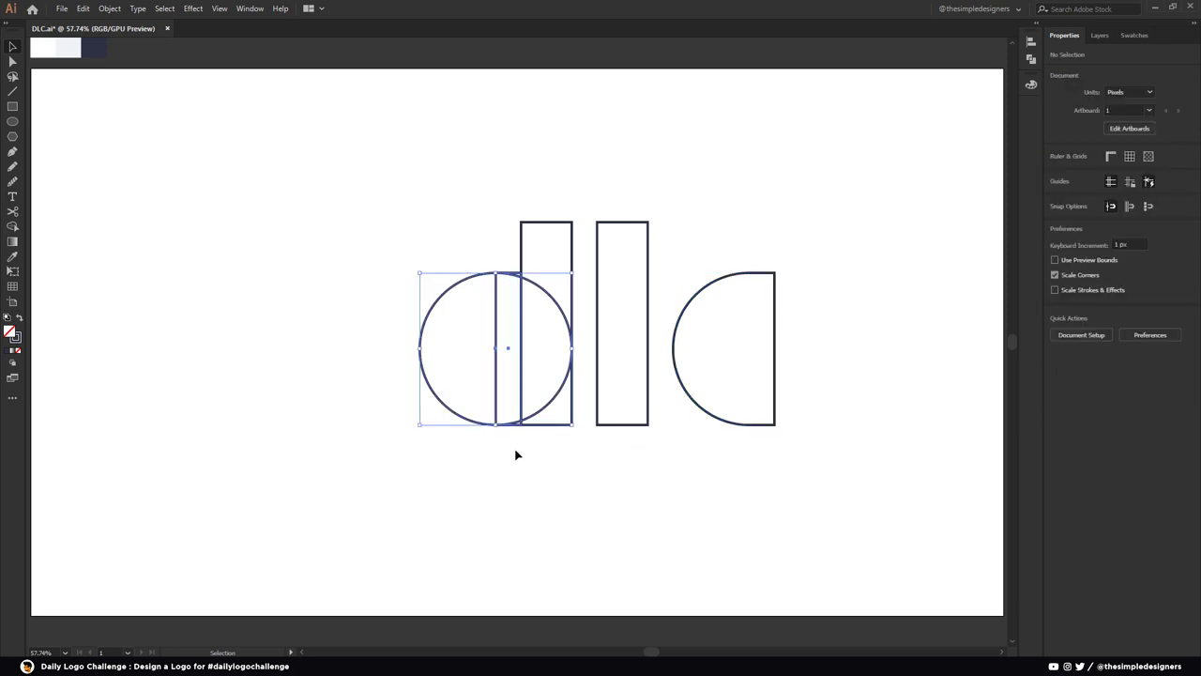
{"action": "key", "text": "shift+m"}
{"action": "left_click", "coordinate": [551, 403], "text": "alt"}
{"action": "key", "text": "v"}
{"action": "left_click", "coordinate": [929, 380]}
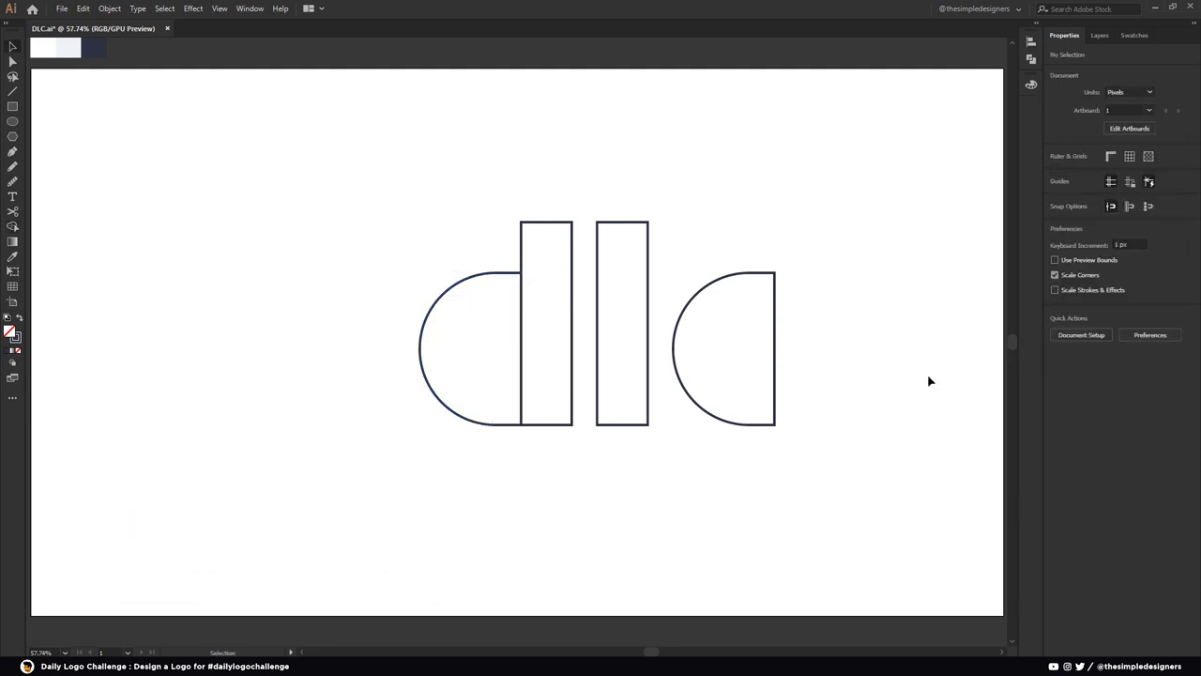
Scale all the dlc letters down to 350 × 200 px and move them left
{"action": "left_click_drag", "start_coordinate": [823, 485], "coordinate": [399, 219]}
{"action": "left_click", "coordinate": [550, 499]}
{"action": "scroll", "coordinate": [554, 494], "scroll_direction": "down", "scroll_amount": 1}
{"action": "left_click_drag", "start_coordinate": [536, 339], "coordinate": [421, 263]}
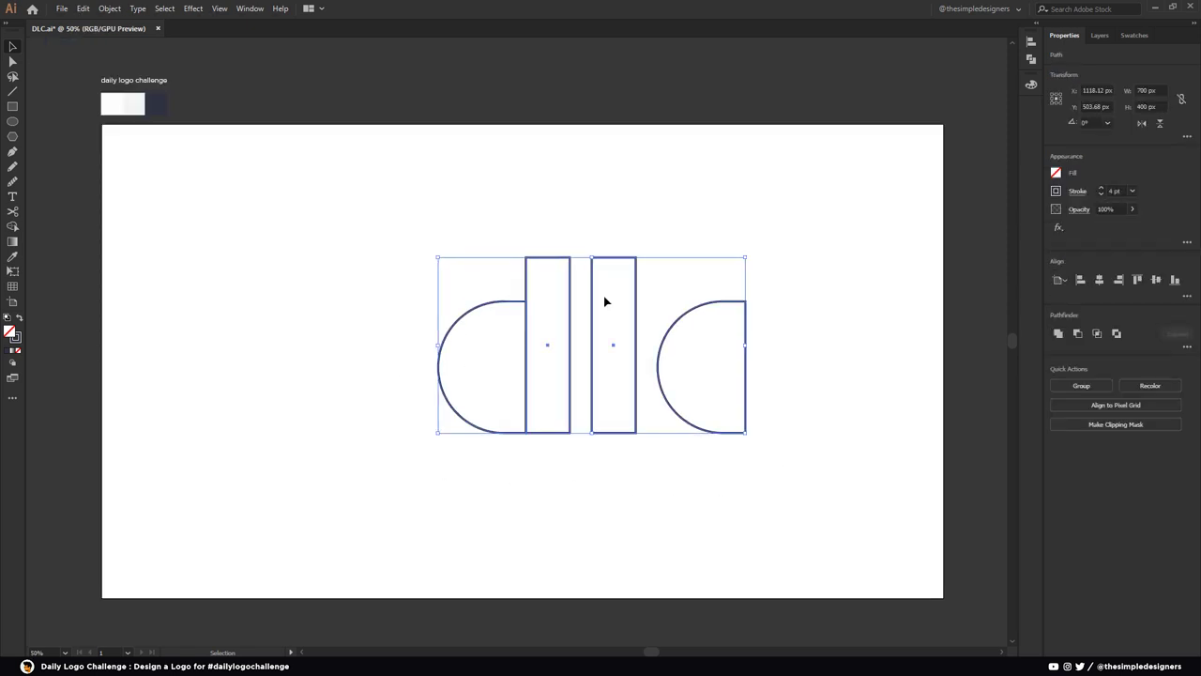
{"action": "left_click_drag", "start_coordinate": [746, 257], "coordinate": [669, 301]}
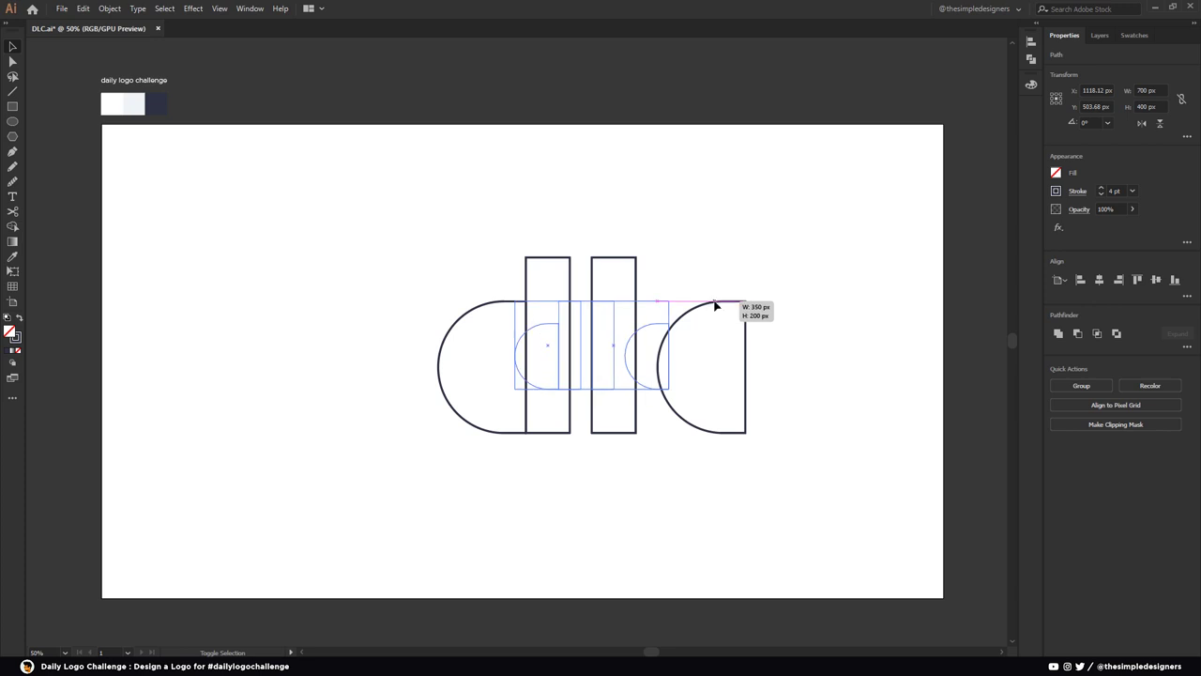
{"action": "left_click_drag", "start_coordinate": [606, 348], "coordinate": [446, 351]}
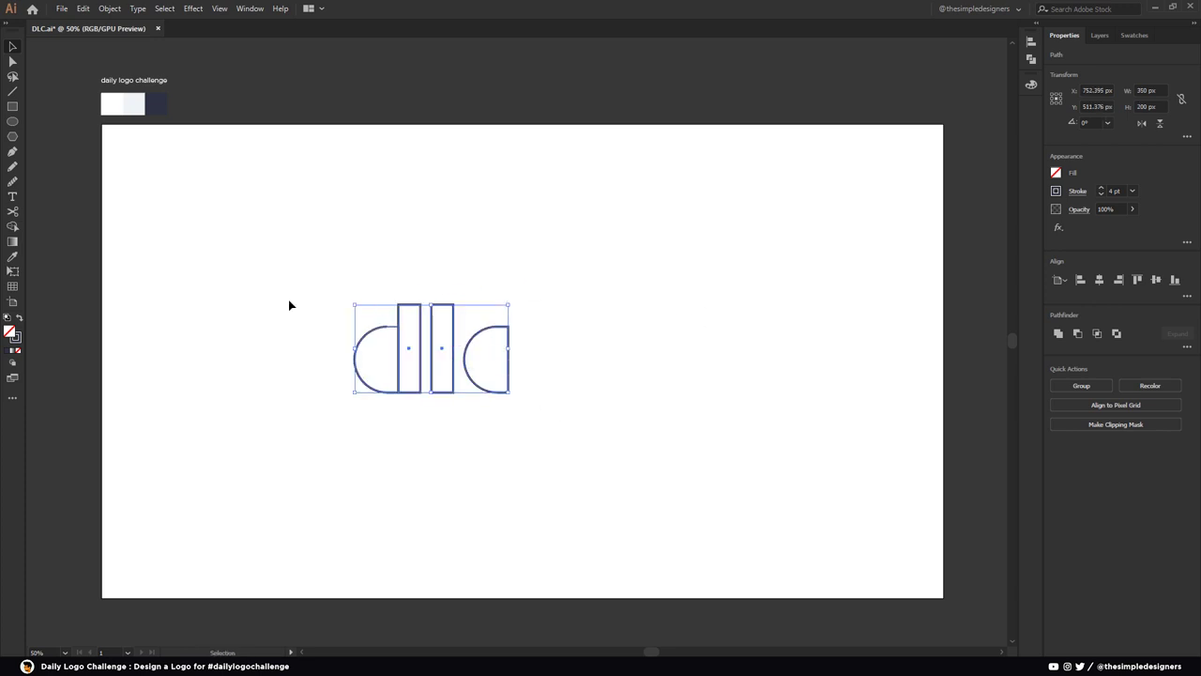
Make the letters solid navy with no outline
{"action": "left_click", "coordinate": [19, 320]}
{"action": "left_click", "coordinate": [484, 457]}
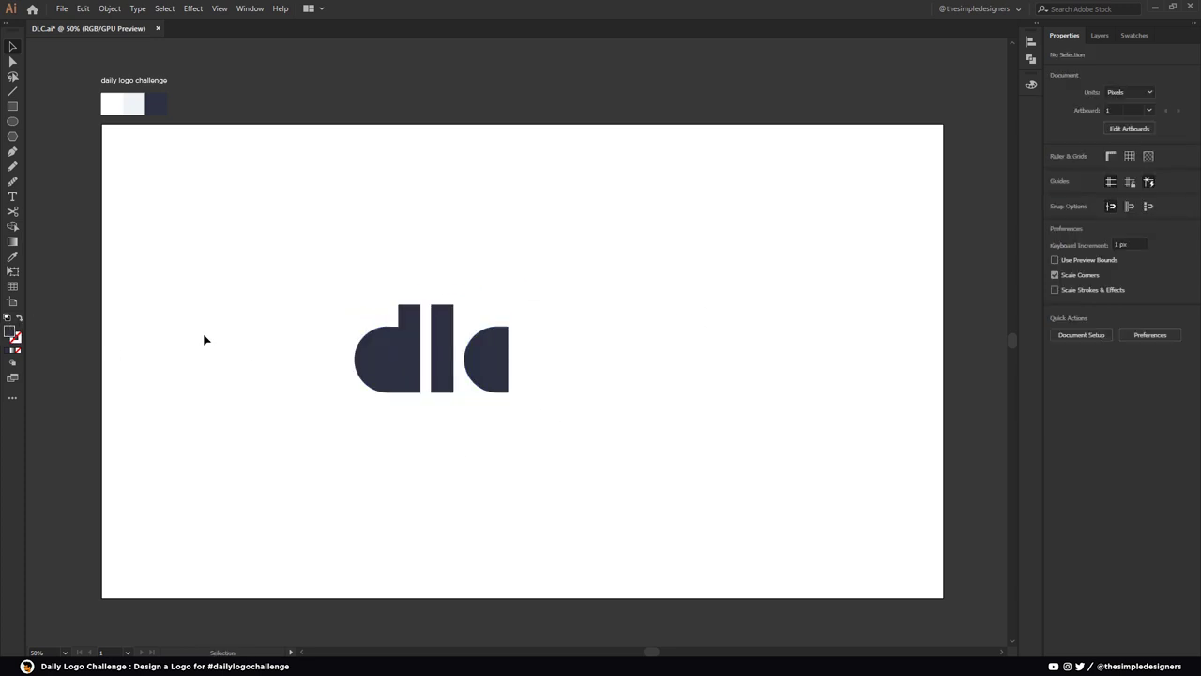
{"action": "left_click", "coordinate": [12, 122]}
Draw a large, roughly 448 px, solid navy circle right of the letters
{"action": "left_click_drag", "start_coordinate": [588, 298], "coordinate": [657, 395]}
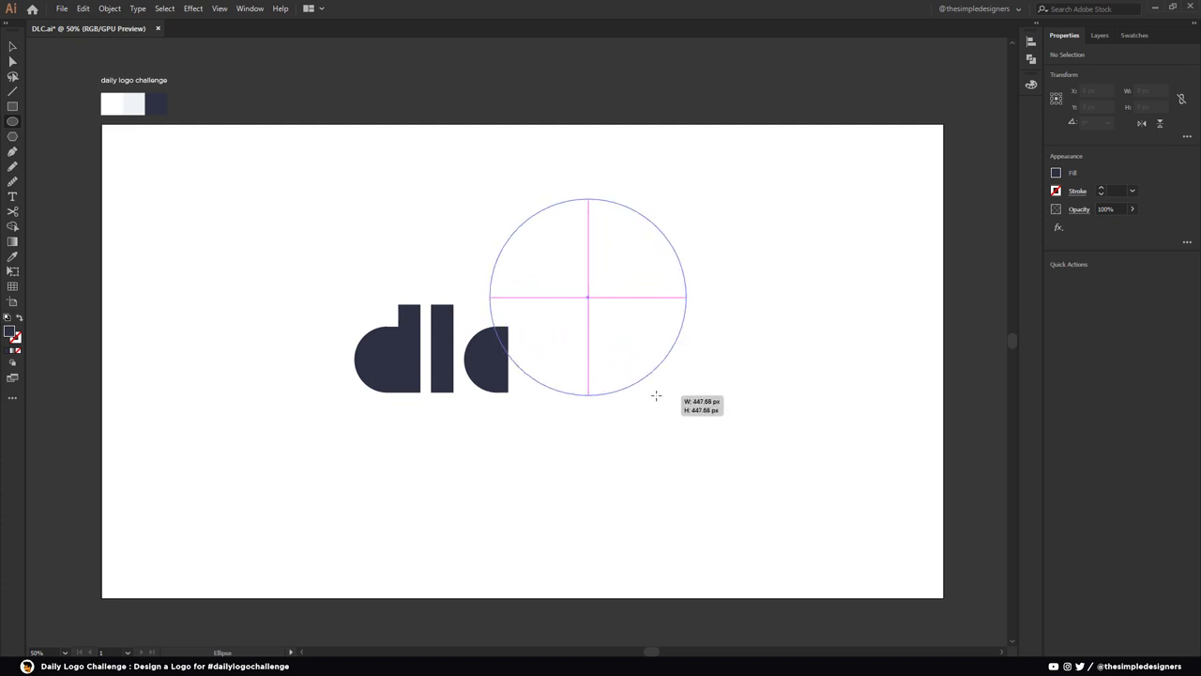
{"action": "left_click_drag", "start_coordinate": [615, 335], "coordinate": [666, 382]}
{"action": "key", "text": "ctrl+z"}
{"action": "key", "text": "v"}
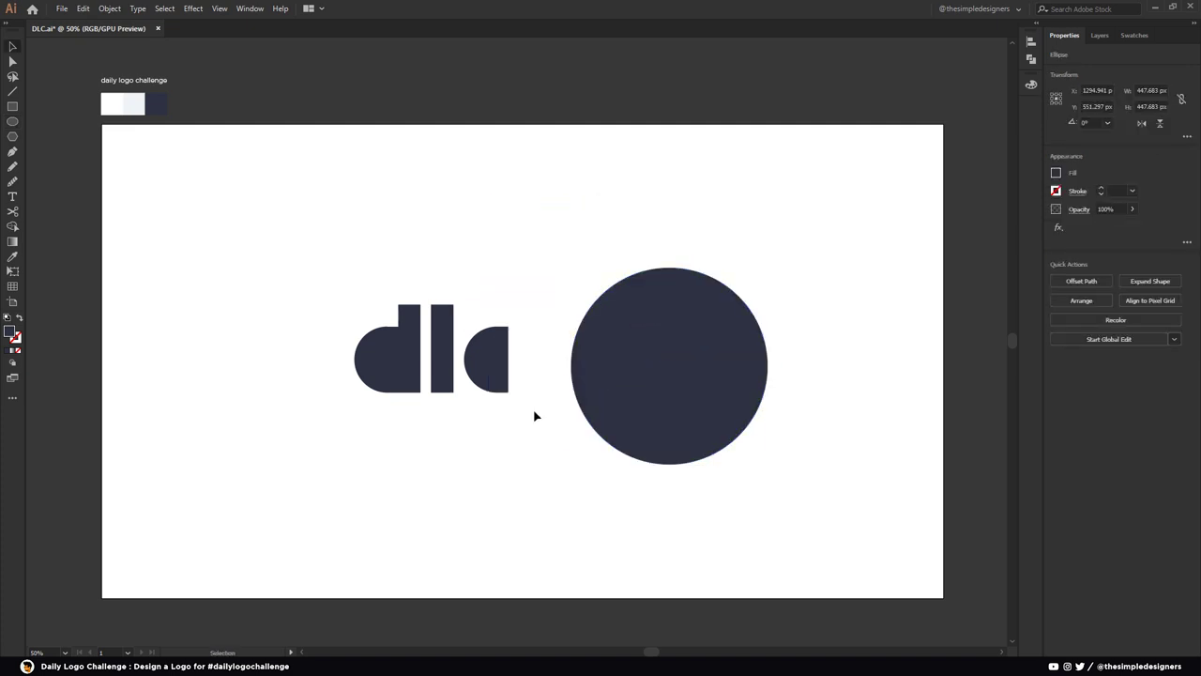
Shrink the dlc letters to about 284 × 163 px
{"action": "mouse_move", "coordinate": [374, 310]}
{"action": "left_mouse_down"}
{"action": "mouse_move", "coordinate": [478, 339]}
{"action": "mouse_move", "coordinate": [494, 313]}
{"action": "left_mouse_up"}
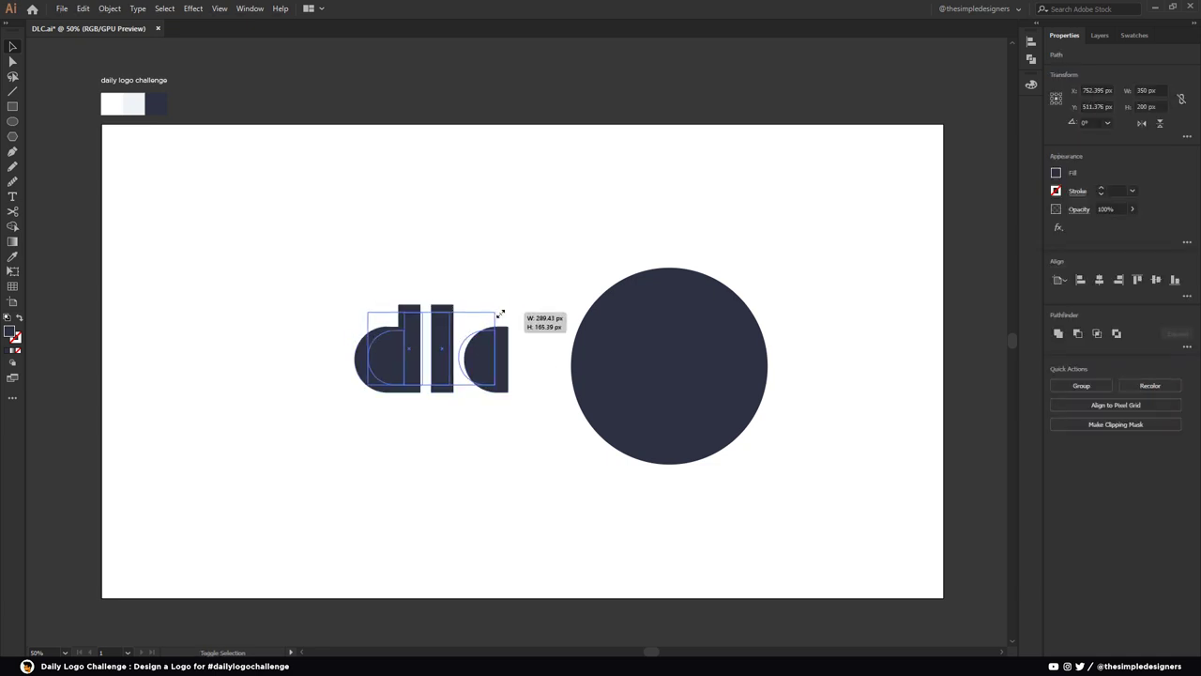
{"action": "left_click", "coordinate": [531, 319]}
{"action": "left_click_drag", "start_coordinate": [398, 340], "coordinate": [634, 369]}
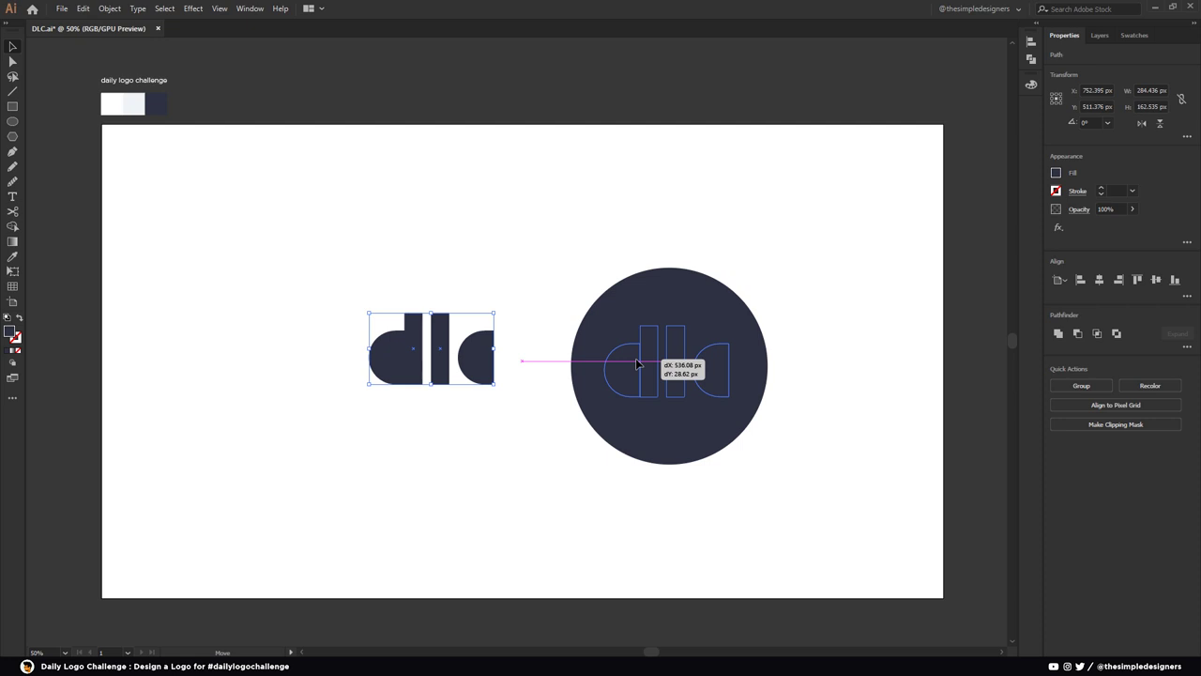
Shrink the letters to about 220 × 126 px on the circle and send the circle behind them
{"action": "left_click_drag", "start_coordinate": [634, 369], "coordinate": [636, 364]}
{"action": "left_click_drag", "start_coordinate": [727, 326], "coordinate": [727, 335]}
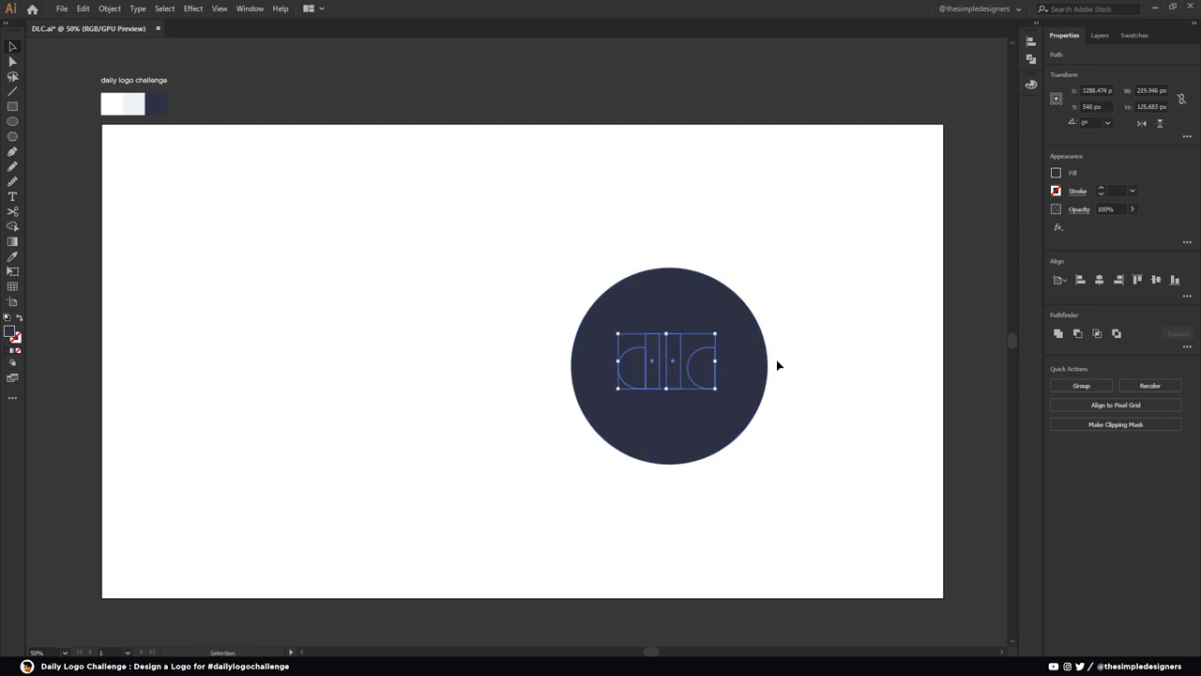
{"action": "right_click", "coordinate": [717, 301]}
{"action": "mouse_move", "coordinate": [753, 497]}
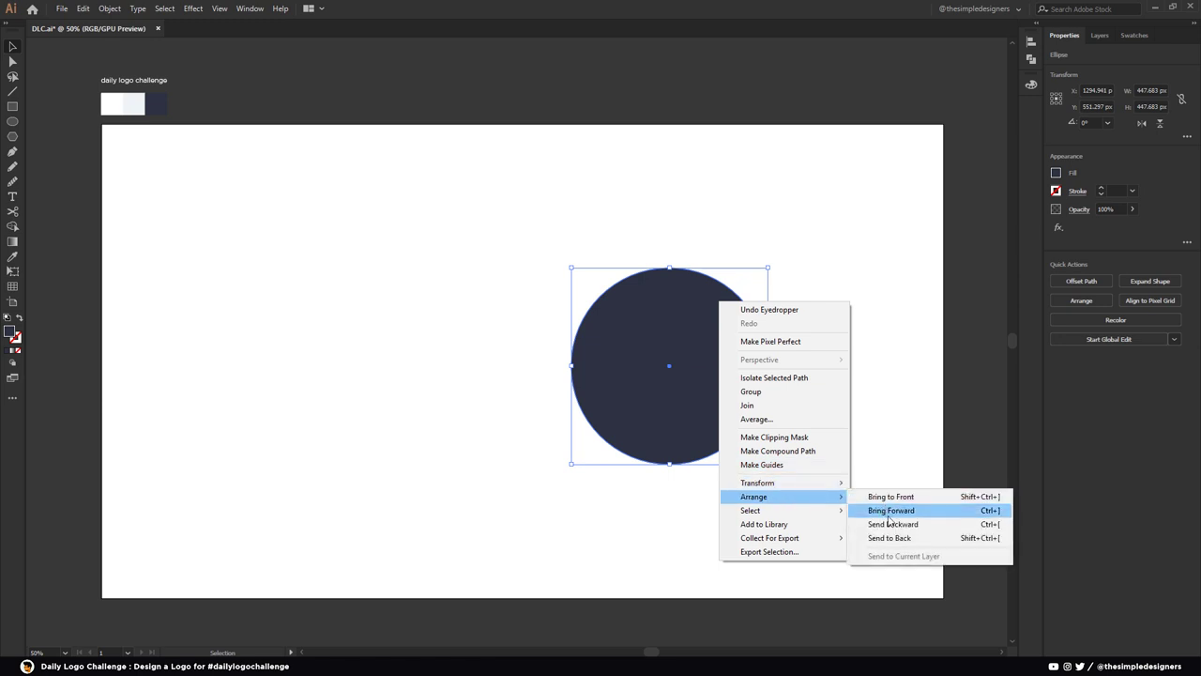
{"action": "left_click", "coordinate": [890, 538]}
{"action": "left_click", "coordinate": [785, 412]}
{"action": "scroll", "coordinate": [786, 412], "scroll_direction": "up", "scroll_amount": 1}
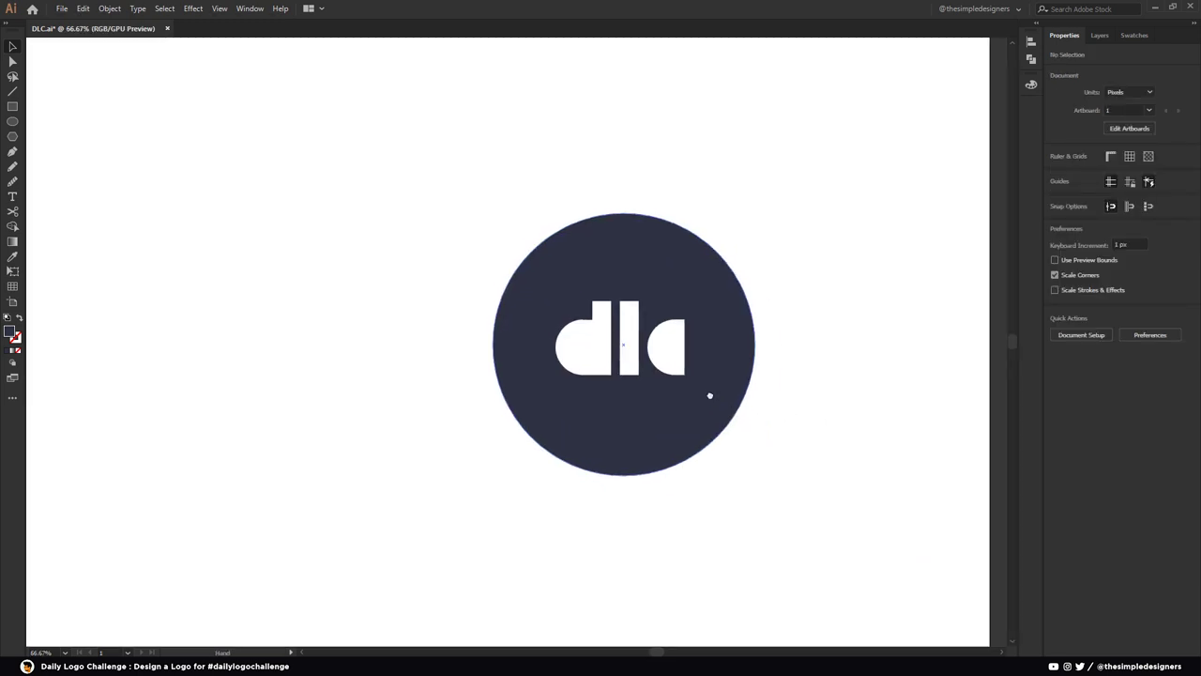
{"action": "left_click", "coordinate": [651, 348]}
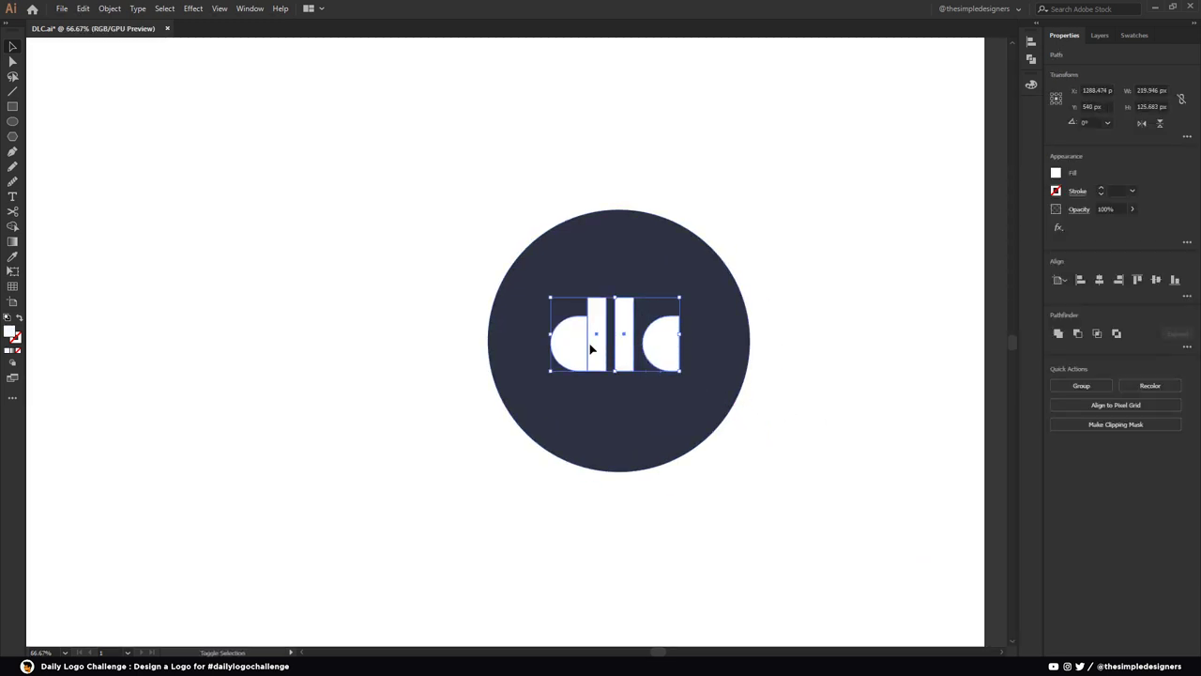
{"action": "right_click", "coordinate": [583, 352]}
Group the dlc letters and centre them horizontally and vertically on the navy circle
{"action": "left_click", "coordinate": [642, 421]}
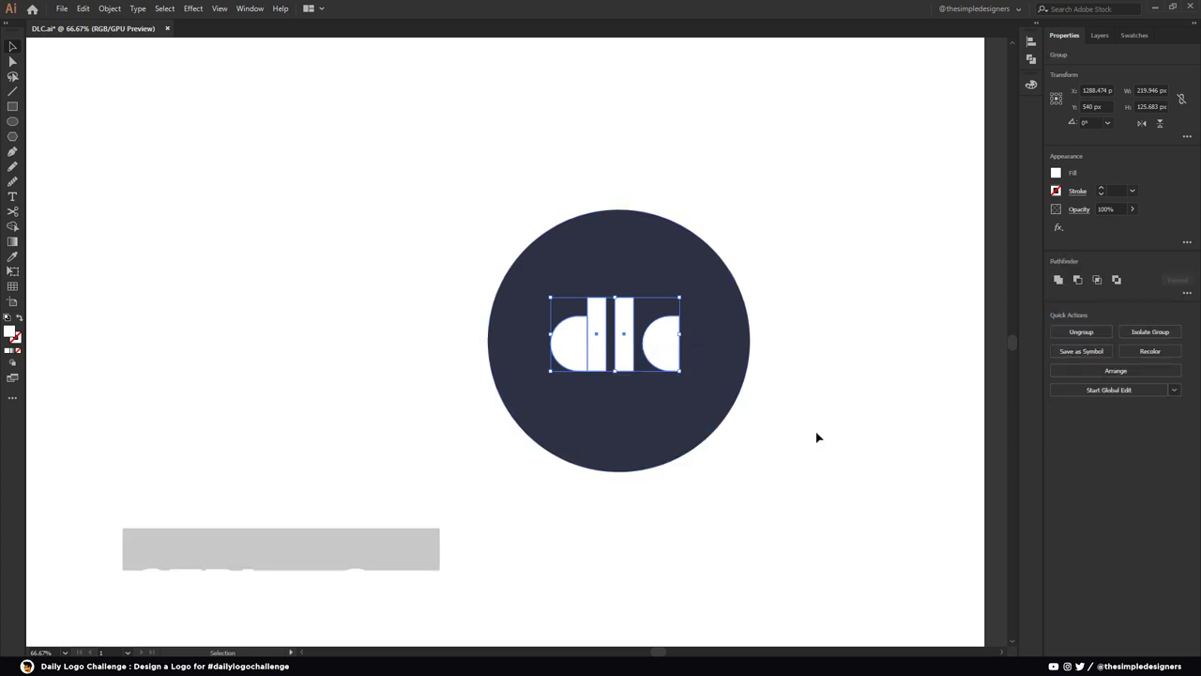
{"action": "left_click", "coordinate": [817, 435]}
{"action": "left_click", "coordinate": [626, 355]}
{"action": "left_click", "coordinate": [738, 368], "text": "shift"}
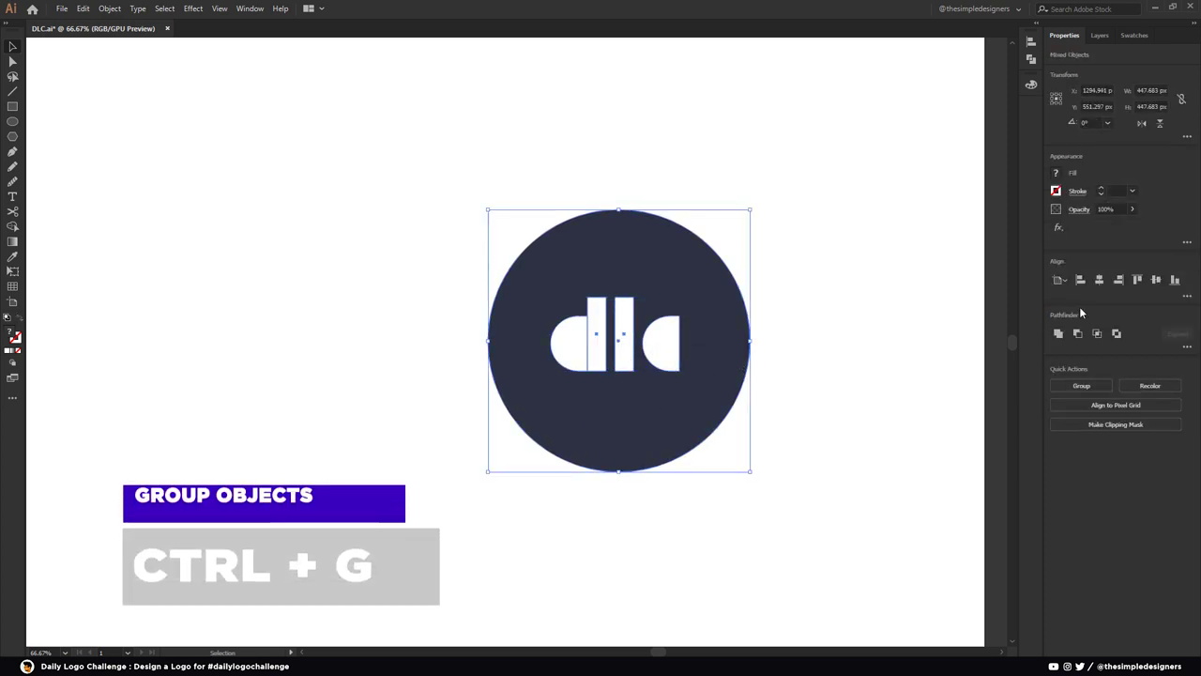
{"action": "left_click", "coordinate": [1104, 285]}
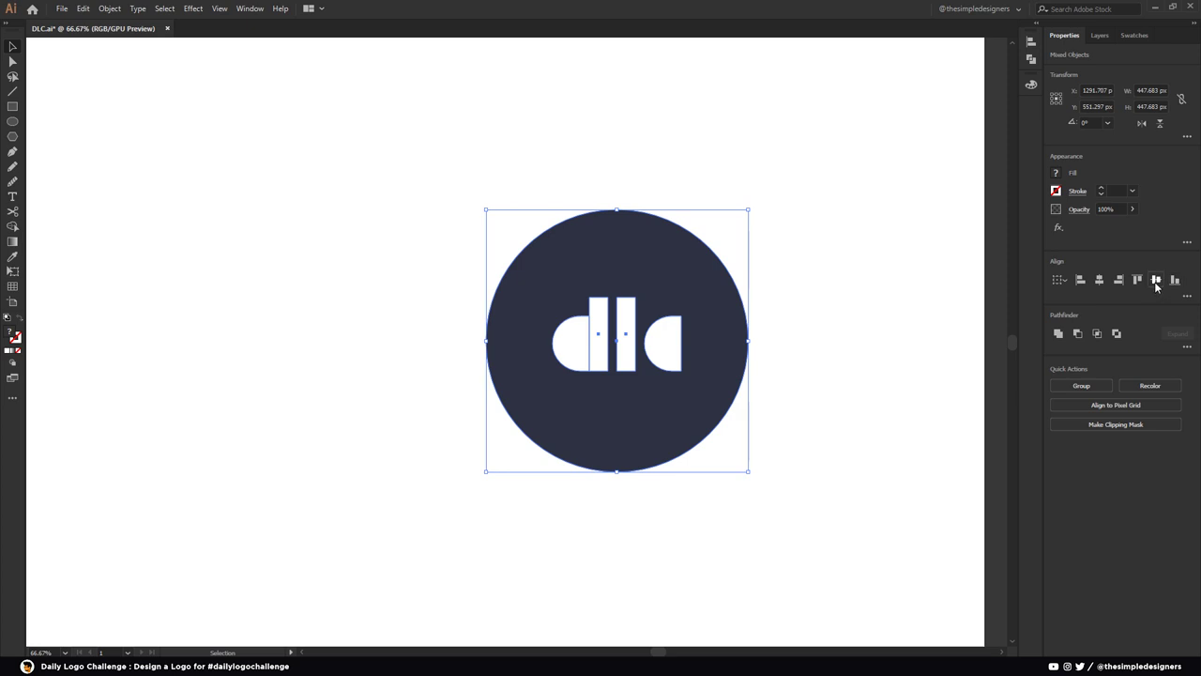
{"action": "left_click", "coordinate": [1156, 281]}
{"action": "left_click", "coordinate": [913, 311]}
Nudge the letter group up slightly and enlarge it a little within the circle
{"action": "left_click", "coordinate": [628, 357]}
{"action": "key", "text": "Up"}
{"action": "key", "text": "Up"}
{"action": "key", "text": "Up"}
{"action": "left_click", "coordinate": [828, 578]}
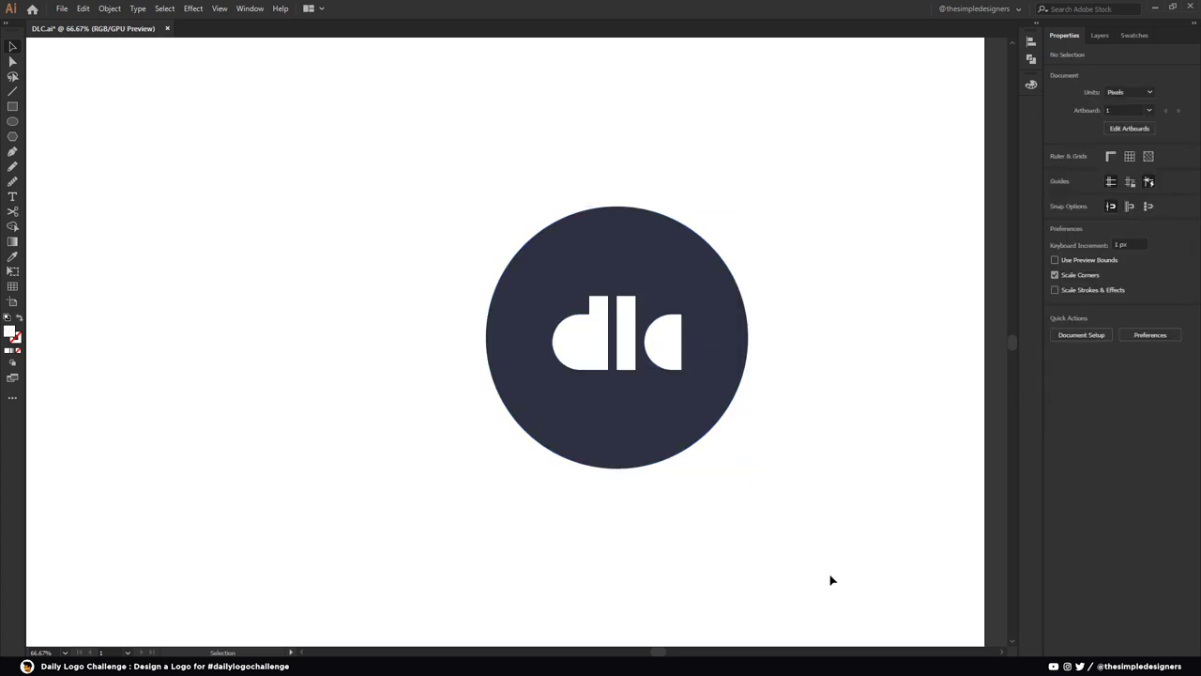
{"action": "left_click", "coordinate": [630, 340]}
{"action": "left_click_drag", "start_coordinate": [681, 296], "coordinate": [691, 287]}
{"action": "left_click", "coordinate": [838, 469]}
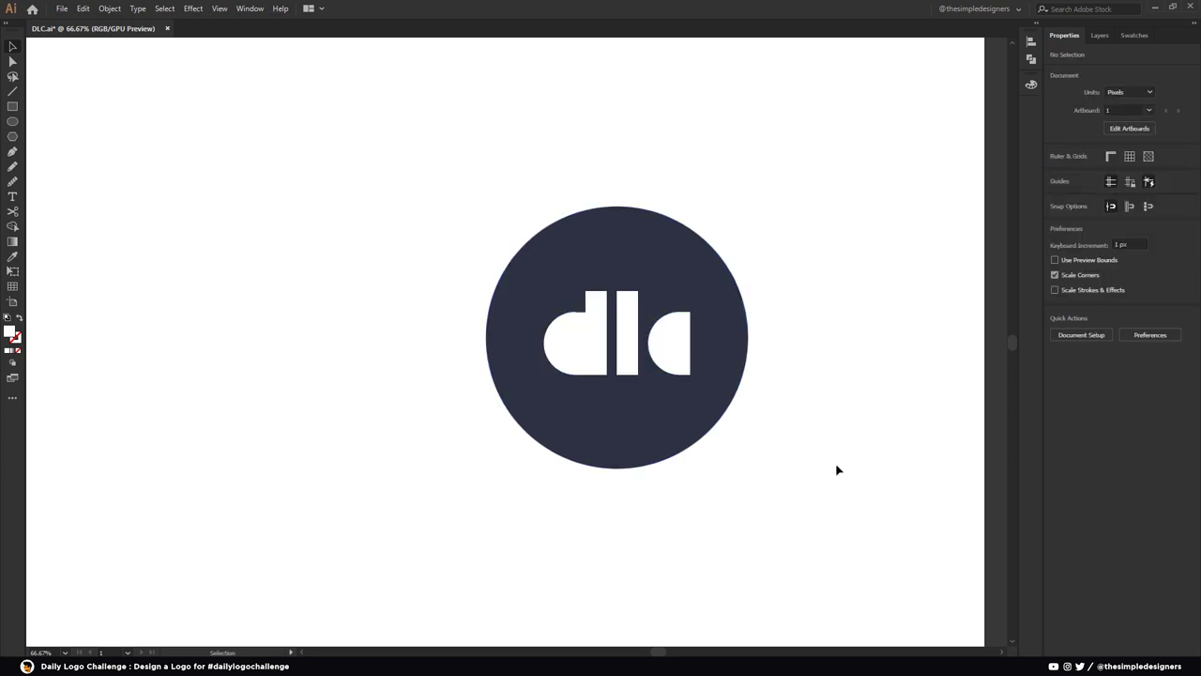
{"action": "left_click", "coordinate": [638, 353]}
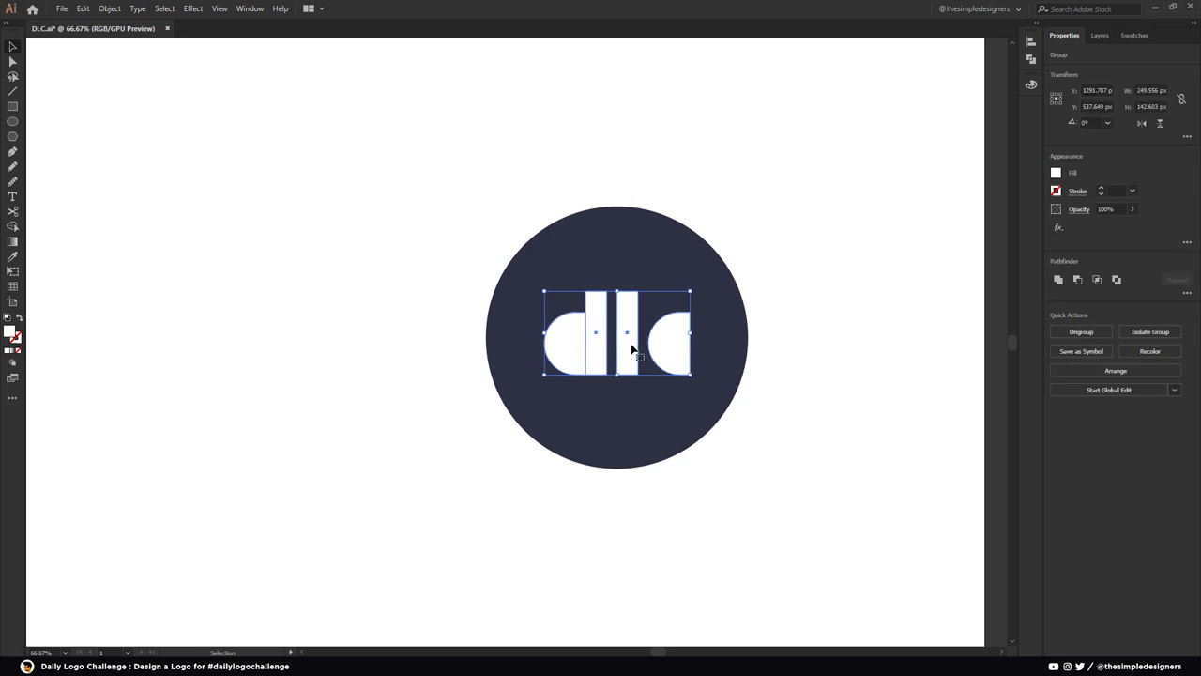
Set the d's rounded part to 90% opacity inside the group
{"action": "double_click", "coordinate": [569, 340]}
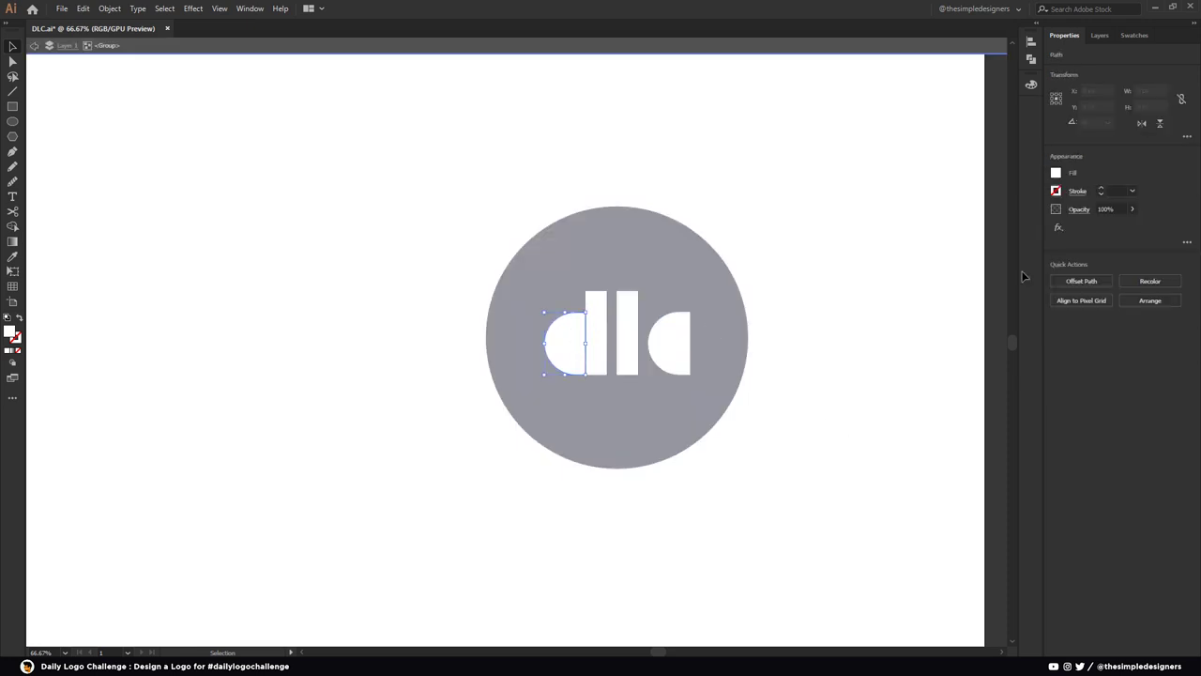
{"action": "type", "text": "90"}
{"action": "key", "text": "Return"}
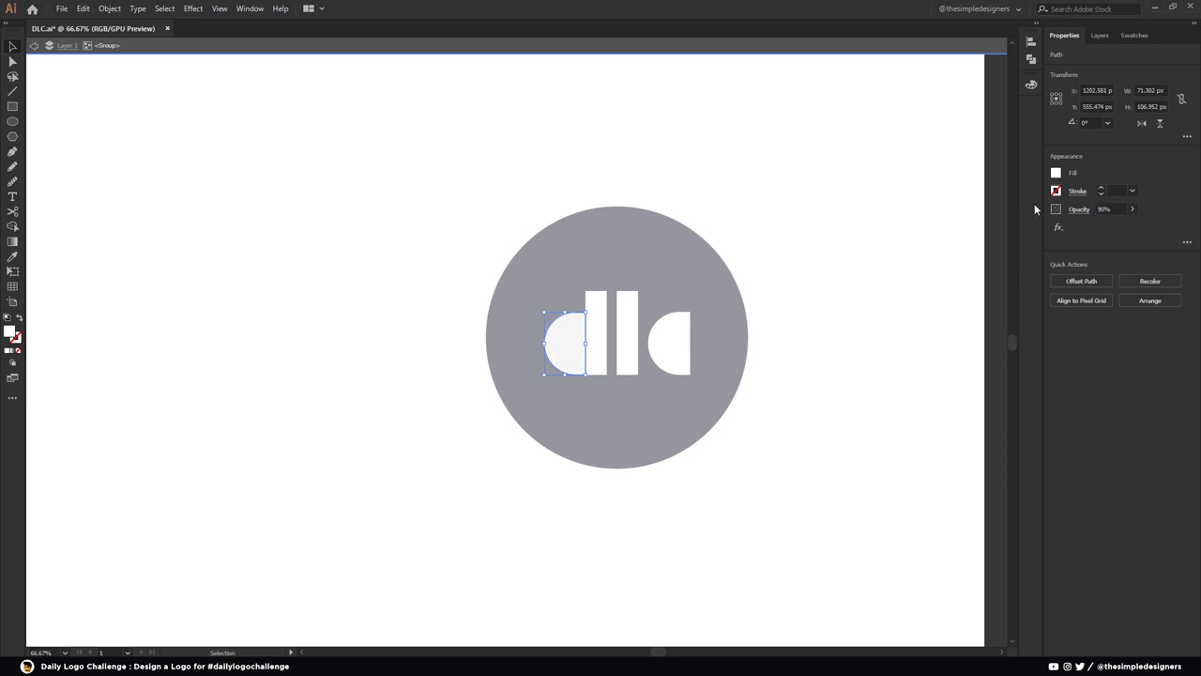
{"action": "left_click", "coordinate": [862, 300]}
{"action": "key", "text": "Escape"}
Group the circle and letters into one logo and scale it to about 324 px wide
{"action": "key", "text": "ctrl+minus"}
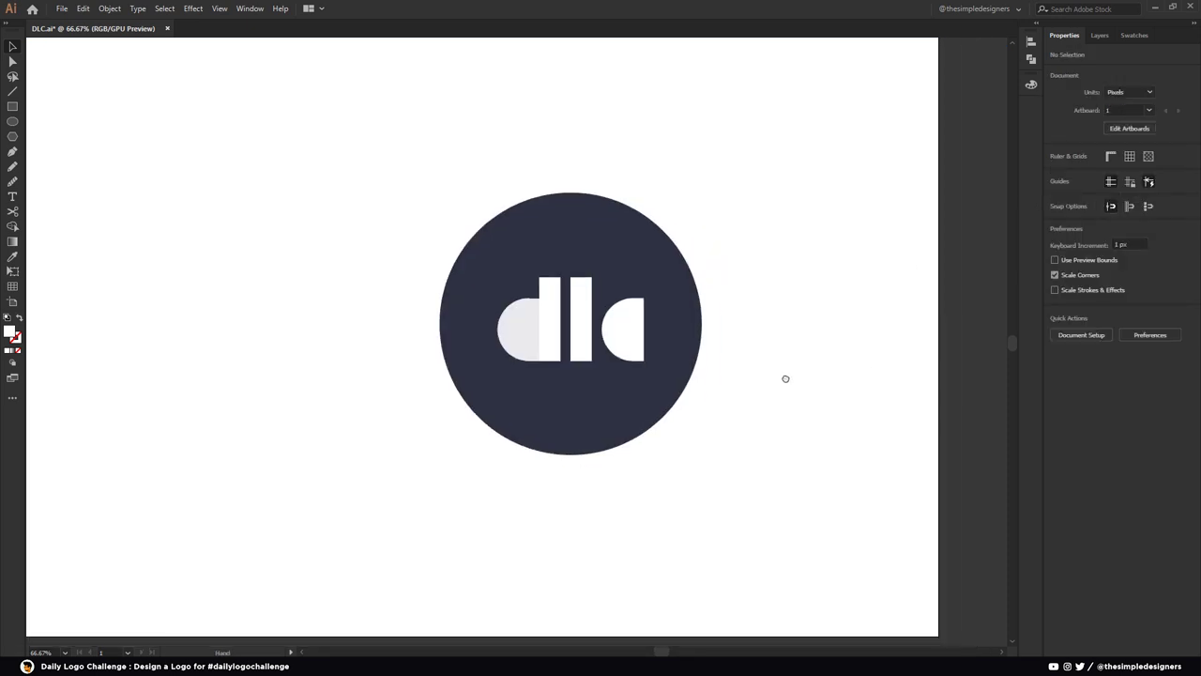
{"action": "scroll", "coordinate": [753, 390], "scroll_direction": "up", "scroll_amount": 1}
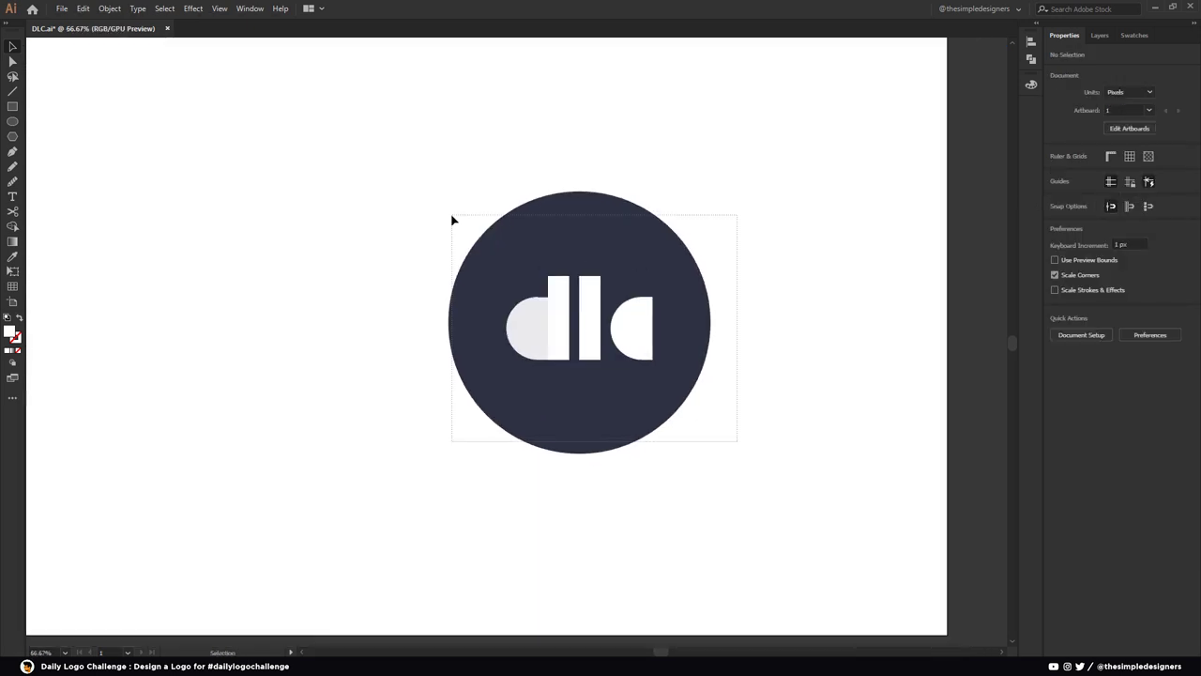
{"action": "key", "text": "ctrl+a"}
{"action": "right_click", "coordinate": [585, 271]}
{"action": "left_click", "coordinate": [631, 346]}
{"action": "left_click_drag", "start_coordinate": [710, 192], "coordinate": [696, 229]}
{"action": "left_click", "coordinate": [761, 298]}
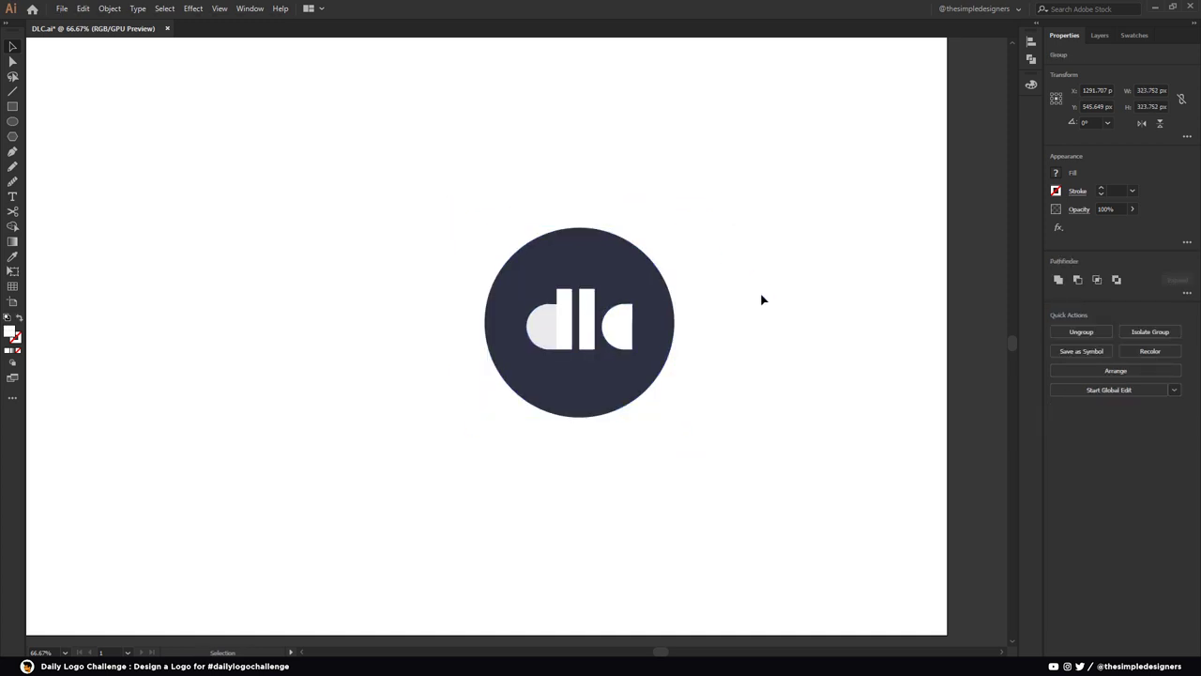
{"action": "scroll", "coordinate": [761, 297], "scroll_direction": "down", "scroll_amount": 2}
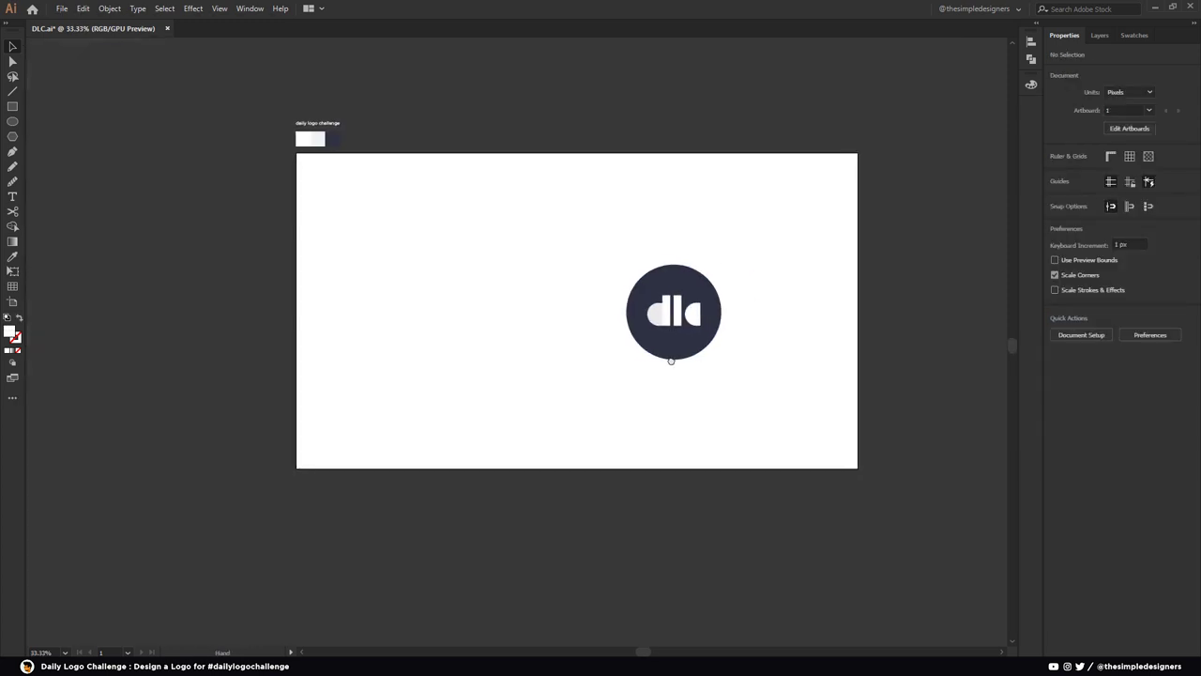
Draw a 960 × 1080 px rectangle filled light grey-blue and move it to the artboard's left side
{"action": "left_click", "coordinate": [13, 107]}
{"action": "left_click", "coordinate": [425, 274]}
{"action": "type", "text": "1920 / 2"}
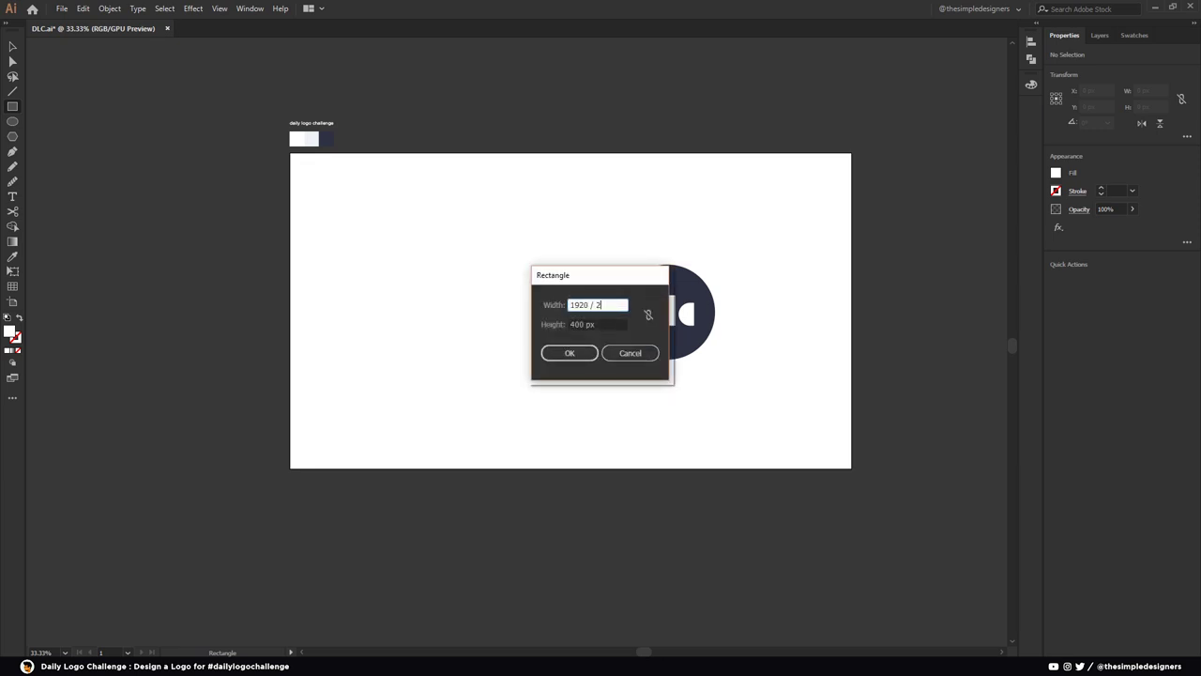
{"action": "key", "text": "Tab"}
{"action": "type", "text": "1080"}
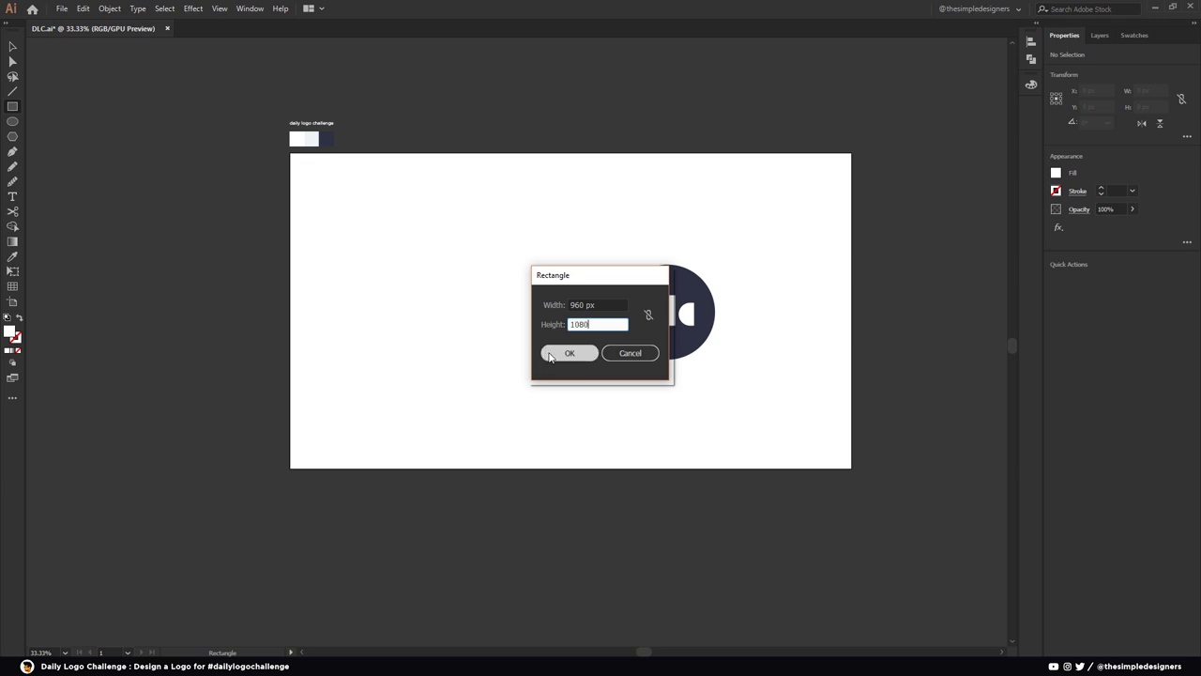
{"action": "left_click", "coordinate": [564, 354]}
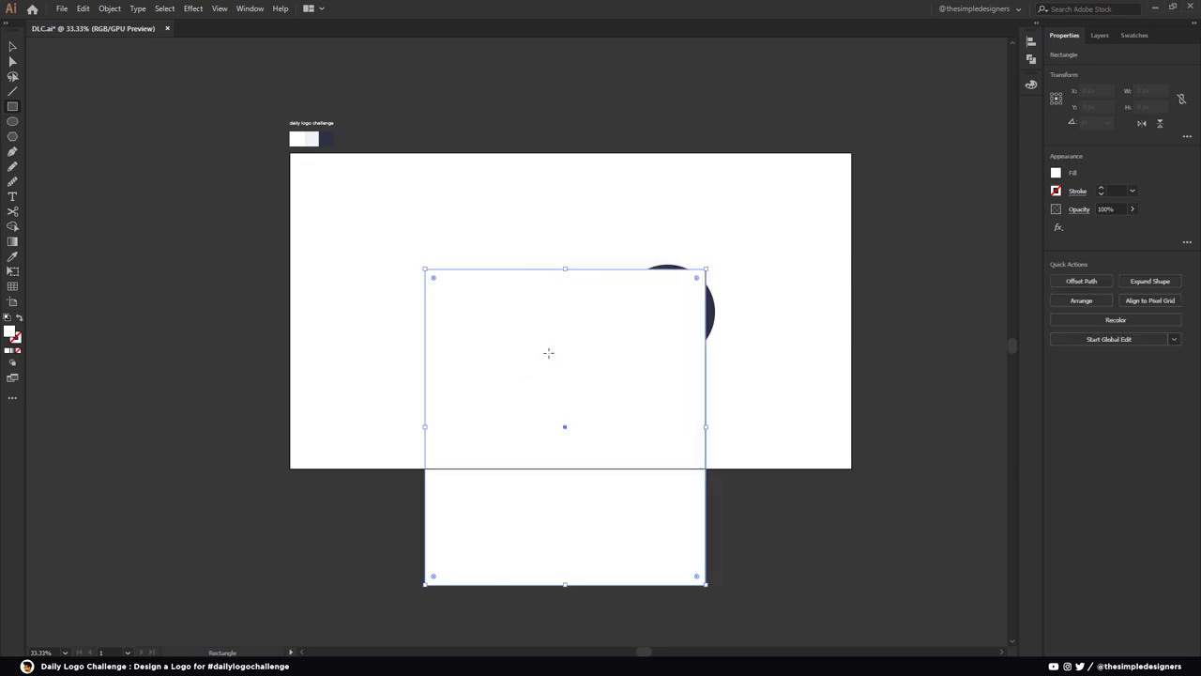
{"action": "left_click", "coordinate": [316, 134]}
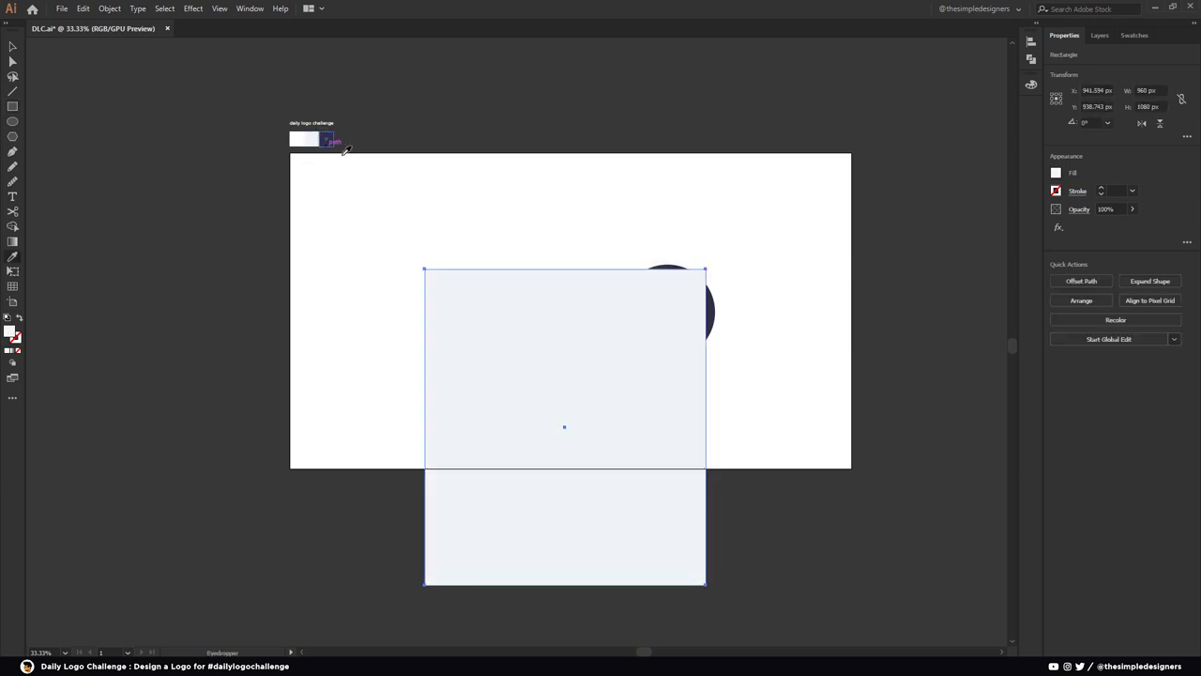
{"action": "left_click_drag", "start_coordinate": [660, 405], "coordinate": [580, 307]}
{"action": "left_click", "coordinate": [723, 379]}
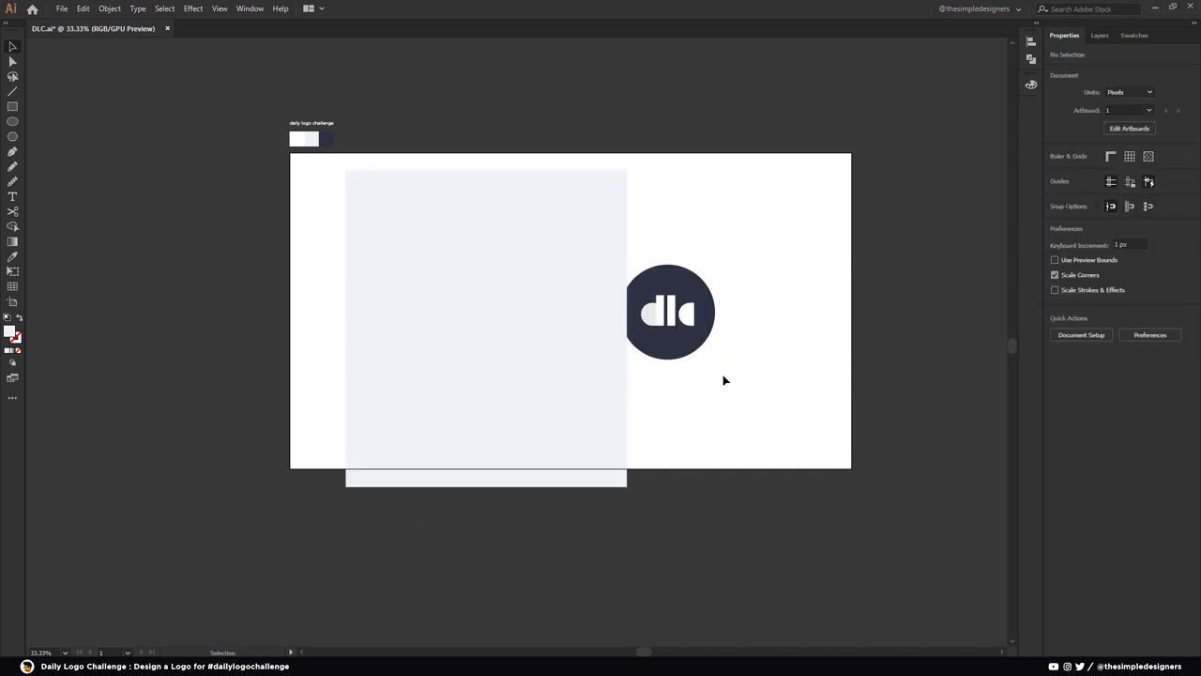
Place the dlc logo over the grey rectangle and send the rectangle behind it
{"action": "left_click_drag", "start_coordinate": [668, 312], "coordinate": [480, 313]}
{"action": "left_click", "coordinate": [684, 323]}
{"action": "left_click", "coordinate": [601, 332]}
{"action": "right_click", "coordinate": [582, 319]}
{"action": "mouse_move", "coordinate": [617, 513]}
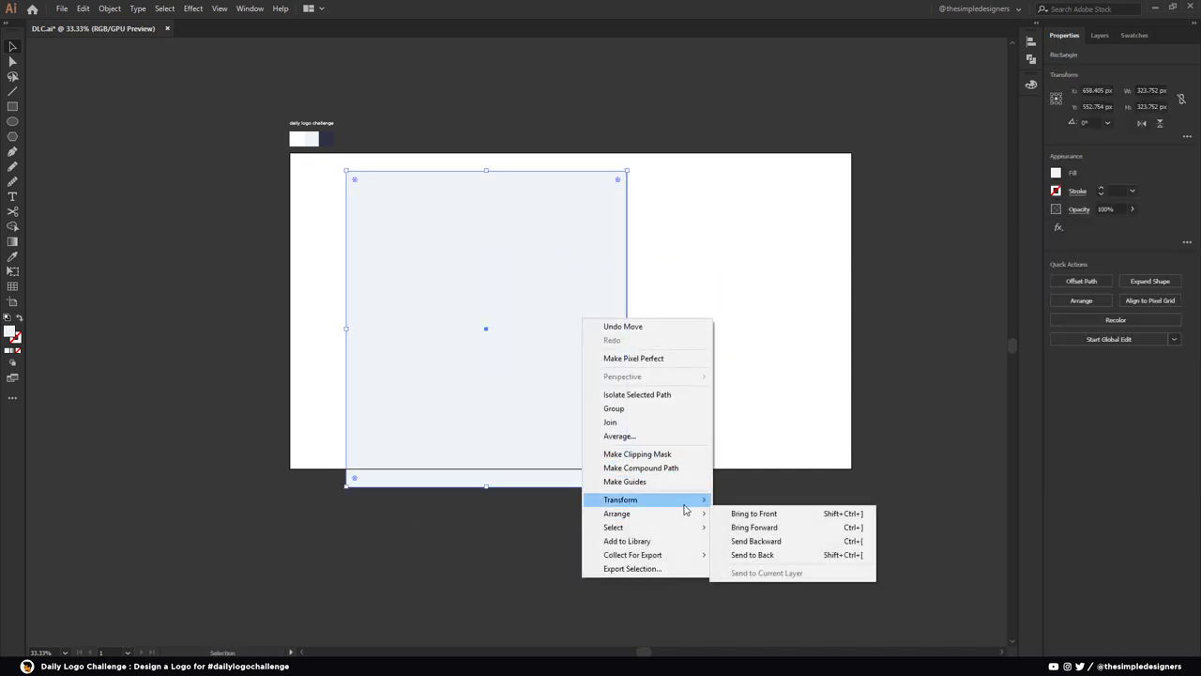
{"action": "left_click", "coordinate": [756, 554]}
Centre panel and logo on the artboard, then move them to the left half
{"action": "left_click", "coordinate": [700, 478]}
{"action": "left_click", "coordinate": [571, 319]}
{"action": "left_click", "coordinate": [508, 285], "text": "shift"}
{"action": "left_click", "coordinate": [1058, 280]}
{"action": "left_click", "coordinate": [1099, 319]}
{"action": "left_click", "coordinate": [1155, 283]}
{"action": "left_click", "coordinate": [1098, 280]}
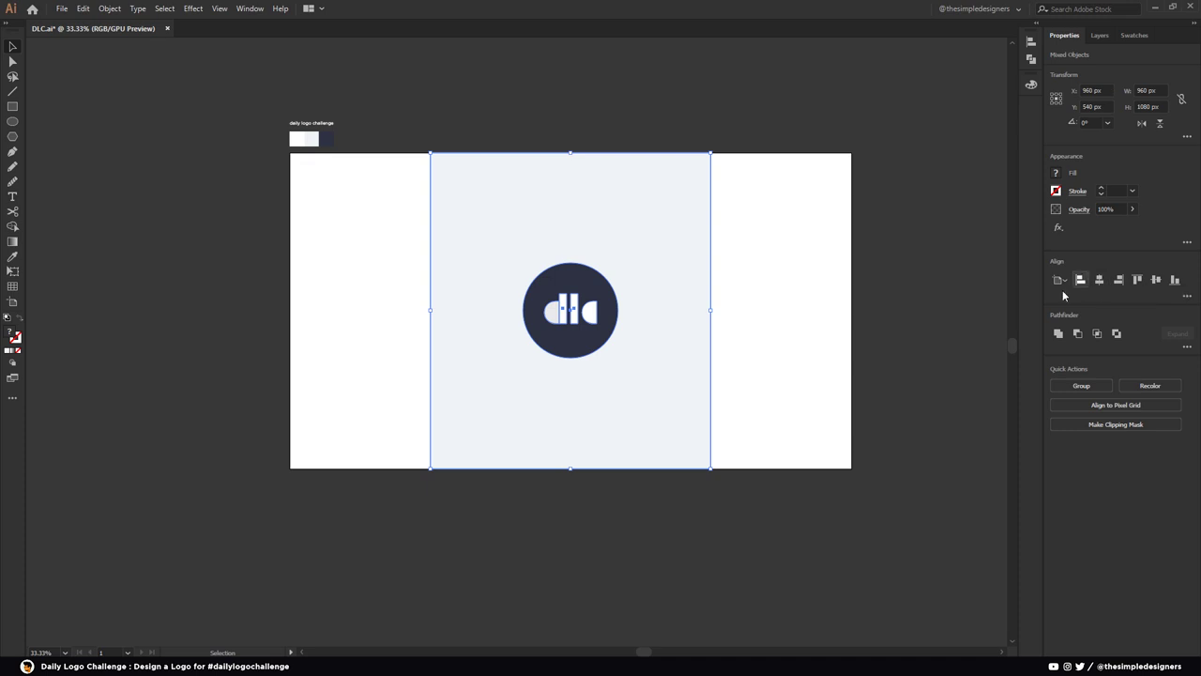
{"action": "left_click_drag", "start_coordinate": [584, 241], "coordinate": [442, 210]}
Alt-drag a copy of the left panel and logo onto the artboard's right half
{"action": "left_click", "coordinate": [670, 391]}
{"action": "left_click_drag", "start_coordinate": [638, 387], "coordinate": [385, 215]}
{"action": "left_click_drag", "start_coordinate": [450, 260], "coordinate": [715, 306]}
{"action": "left_click", "coordinate": [773, 330]}
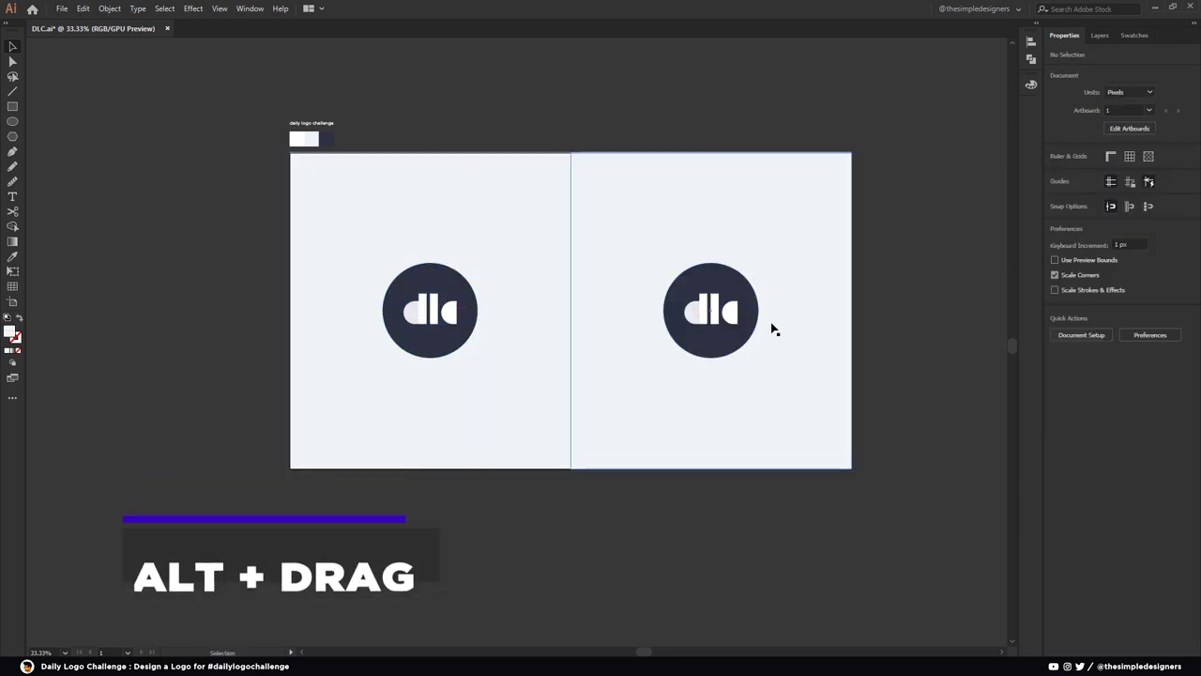
{"action": "scroll", "coordinate": [760, 324], "scroll_direction": "up", "scroll_amount": 1}
{"action": "left_click", "coordinate": [708, 307]}
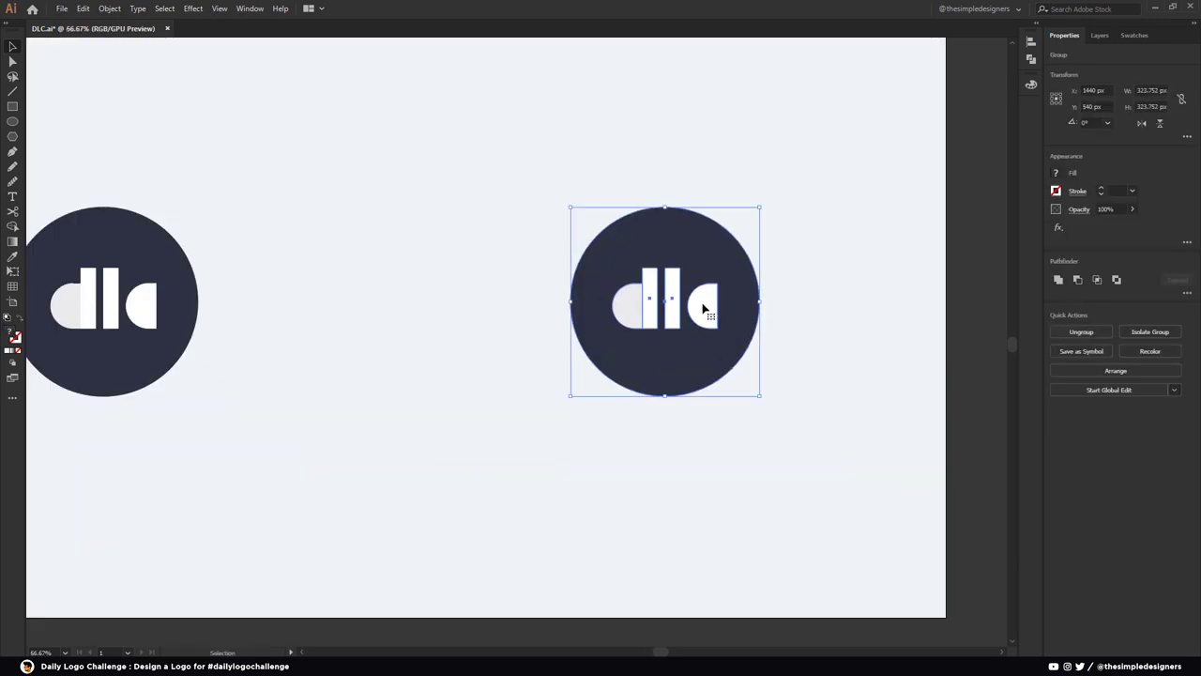
Ungroup the right logo and colour its dlc letters with the circle's navy
{"action": "right_click", "coordinate": [697, 308]}
{"action": "left_click", "coordinate": [732, 407]}
{"action": "left_click", "coordinate": [711, 314]}
{"action": "key", "text": "i"}
{"action": "left_click", "coordinate": [705, 252]}
{"action": "key", "text": "v"}
Turn the right circle into a navy outline ring of about 18 pt stroke
{"action": "left_click", "coordinate": [692, 376]}
{"action": "left_click", "coordinate": [19, 319]}
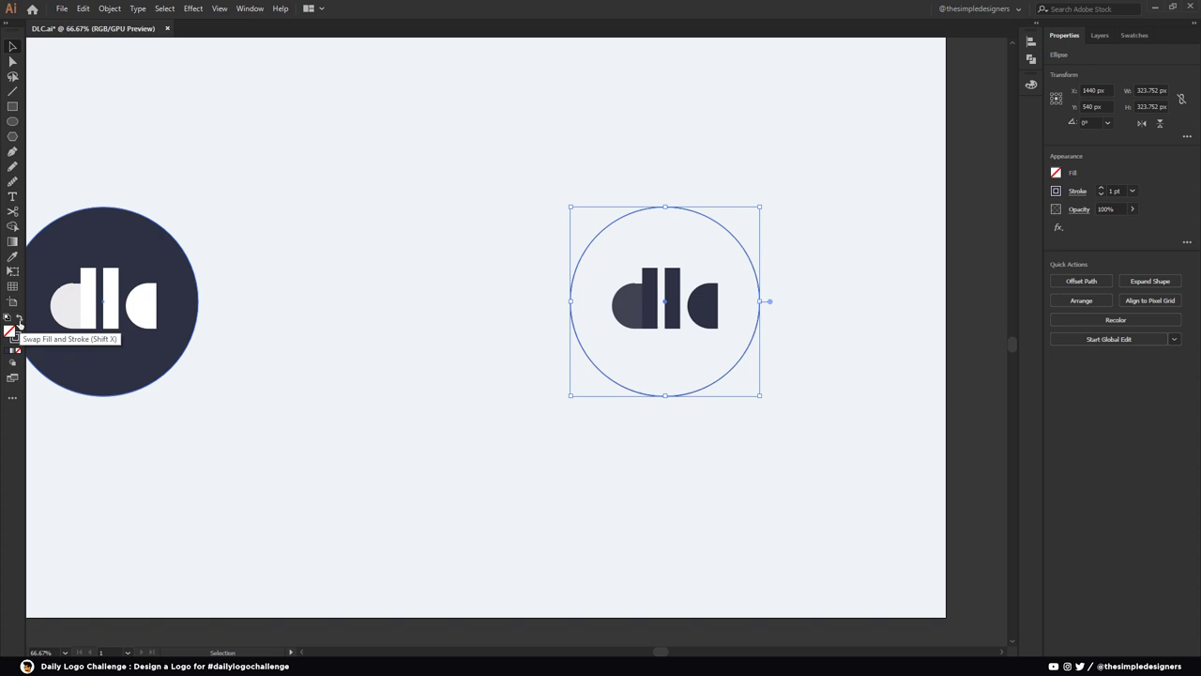
{"action": "left_click", "coordinate": [1103, 191]}
{"action": "left_click", "coordinate": [1103, 190]}
{"action": "left_click", "coordinate": [1103, 191]}
{"action": "left_click", "coordinate": [1102, 191]}
{"action": "left_click", "coordinate": [1102, 190]}
{"action": "left_click", "coordinate": [1103, 190]}
{"action": "left_click", "coordinate": [1103, 191]}
{"action": "left_click", "coordinate": [1102, 190]}
{"action": "left_click", "coordinate": [1103, 190]}
{"action": "left_click", "coordinate": [1102, 191]}
{"action": "left_click", "coordinate": [1102, 190]}
{"action": "left_click", "coordinate": [1102, 194]}
{"action": "left_click", "coordinate": [1103, 194]}
{"action": "left_click", "coordinate": [1103, 194]}
{"action": "left_click", "coordinate": [1103, 195]}
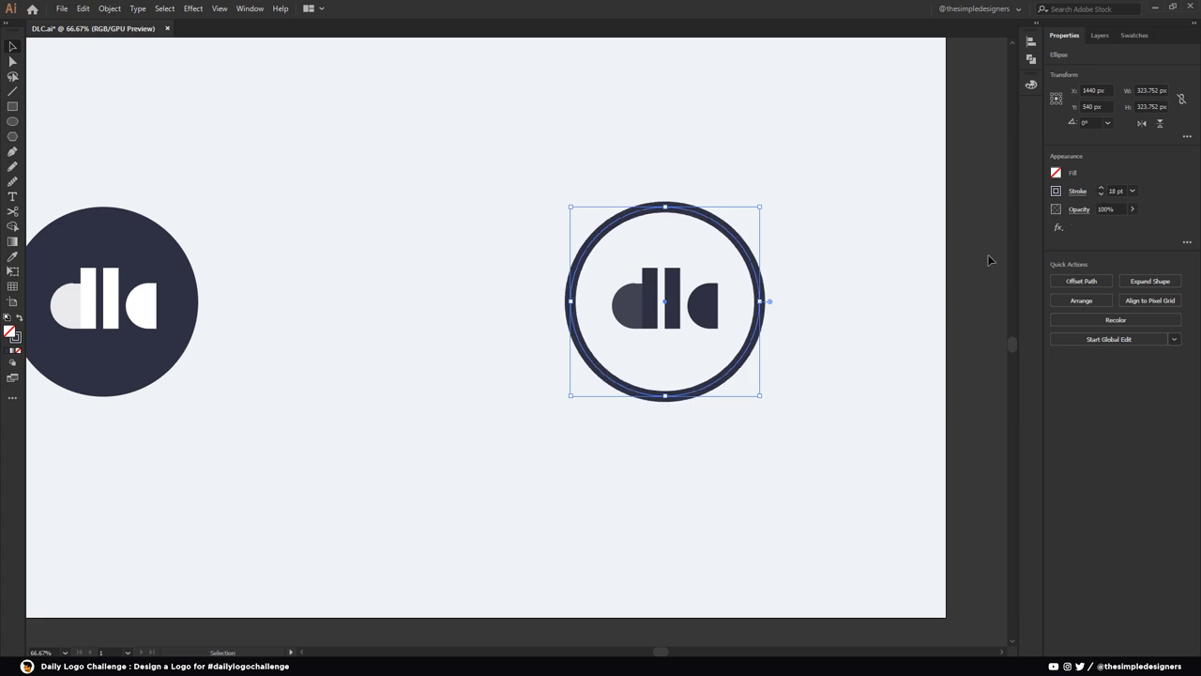
{"action": "left_click", "coordinate": [988, 260]}
{"action": "scroll", "coordinate": [885, 324], "scroll_direction": "down", "scroll_amount": 3}
{"action": "scroll", "coordinate": [735, 293], "scroll_direction": "up", "scroll_amount": 2}
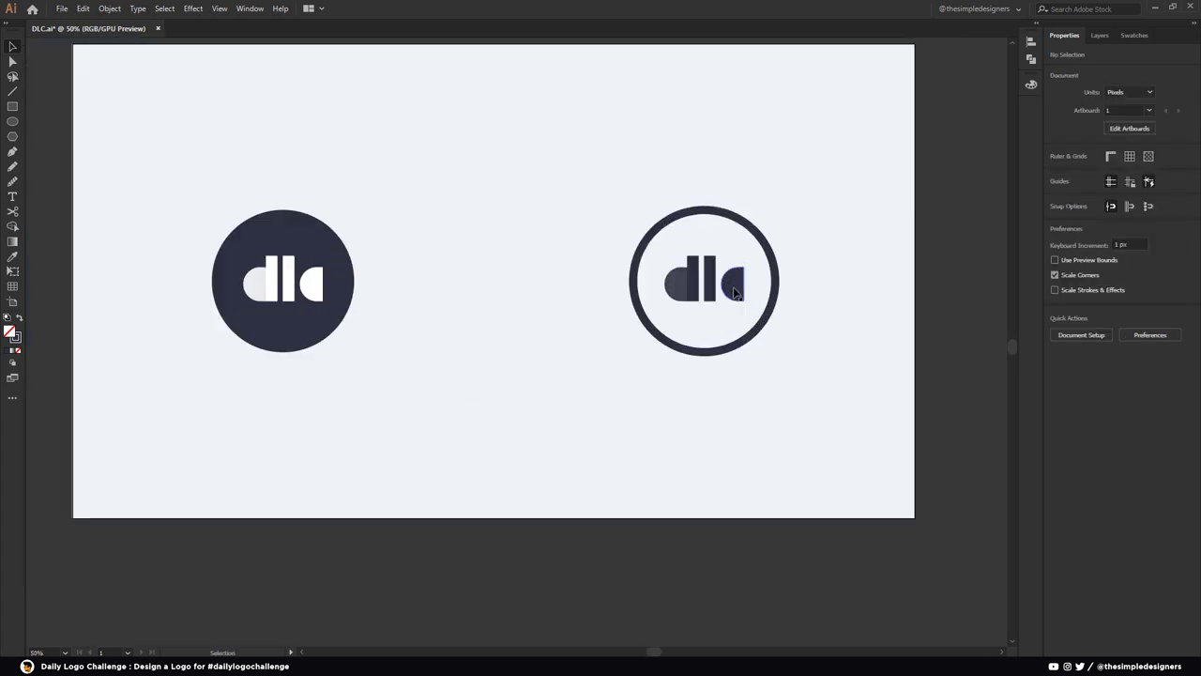
{"action": "scroll", "coordinate": [735, 292], "scroll_direction": "down", "scroll_amount": 3}
{"action": "scroll", "coordinate": [796, 335], "scroll_direction": "up", "scroll_amount": 2}
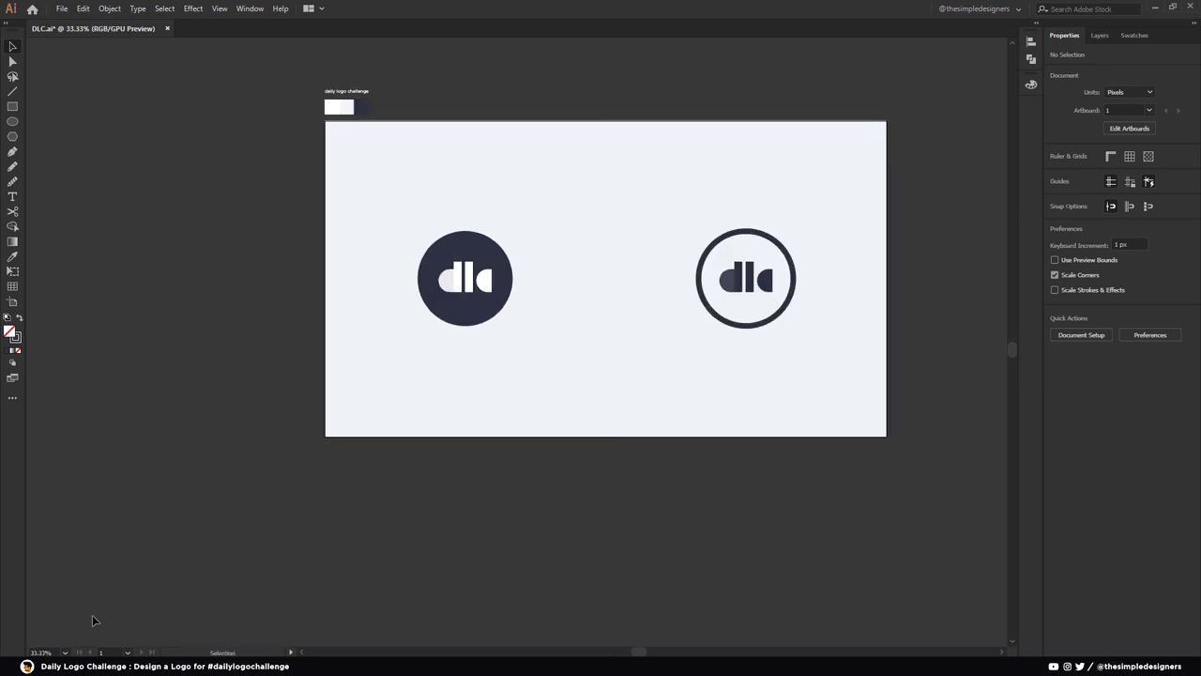
{"action": "left_click", "coordinate": [65, 651]}
{"action": "left_click", "coordinate": [66, 634]}
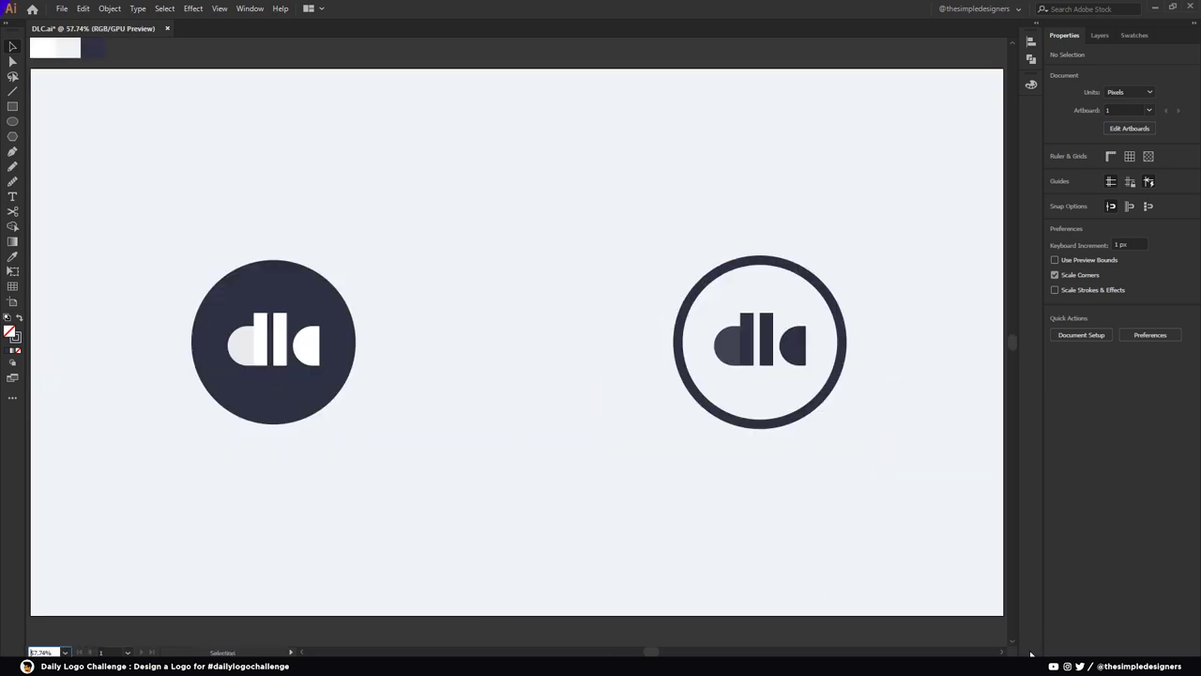